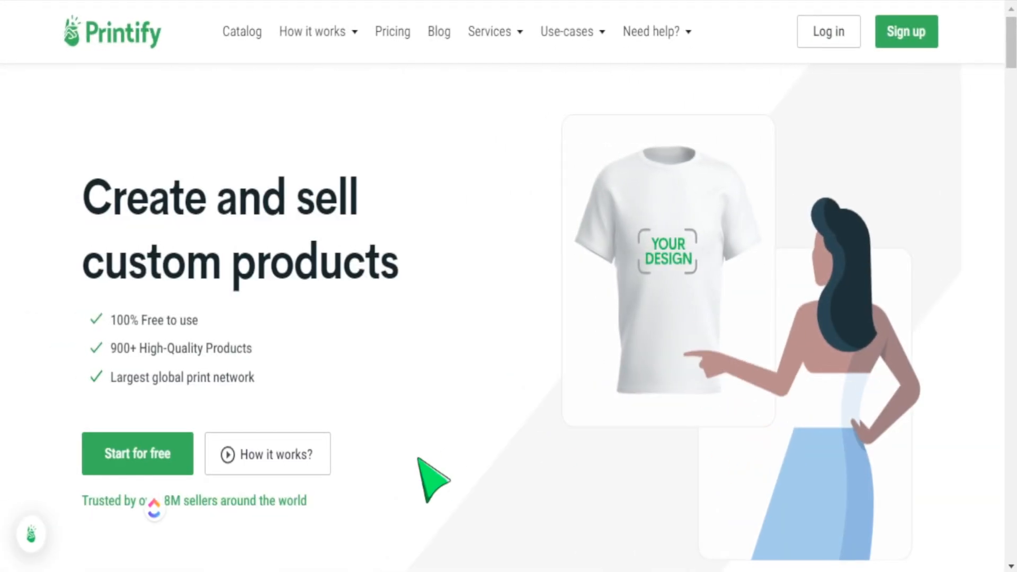
- Look over the Printify homepage and open the Bottles & Tumblers category of the product catalog
scroll(497, 440, down, 10)
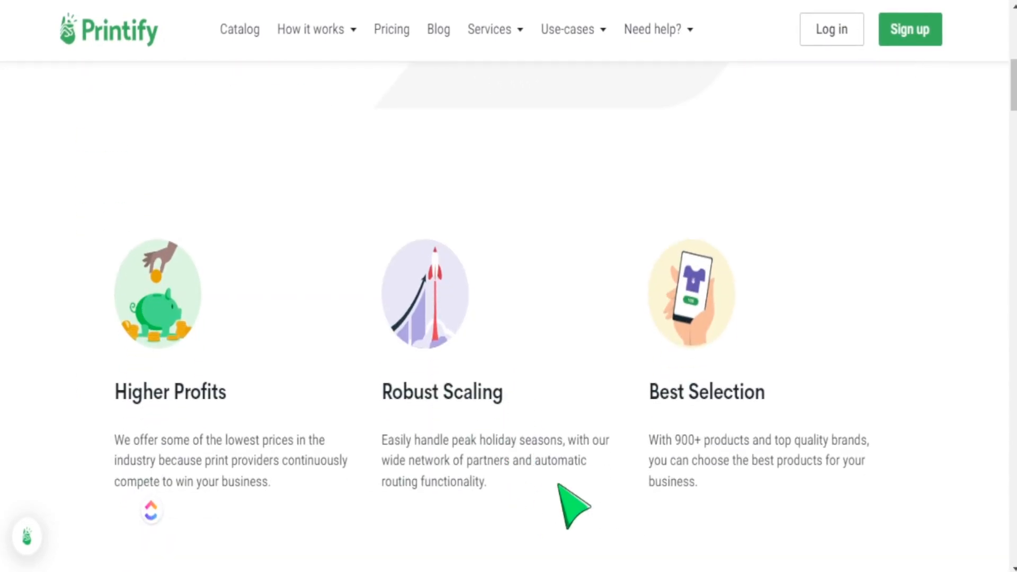
scroll(721, 288, down, 10)
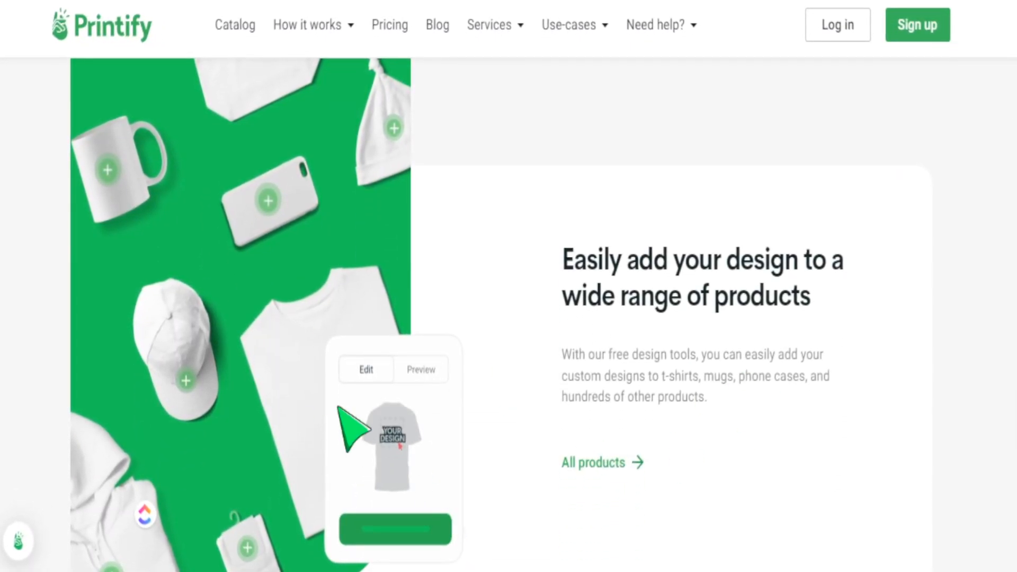
click(244, 26)
mouse_move(238, 79)
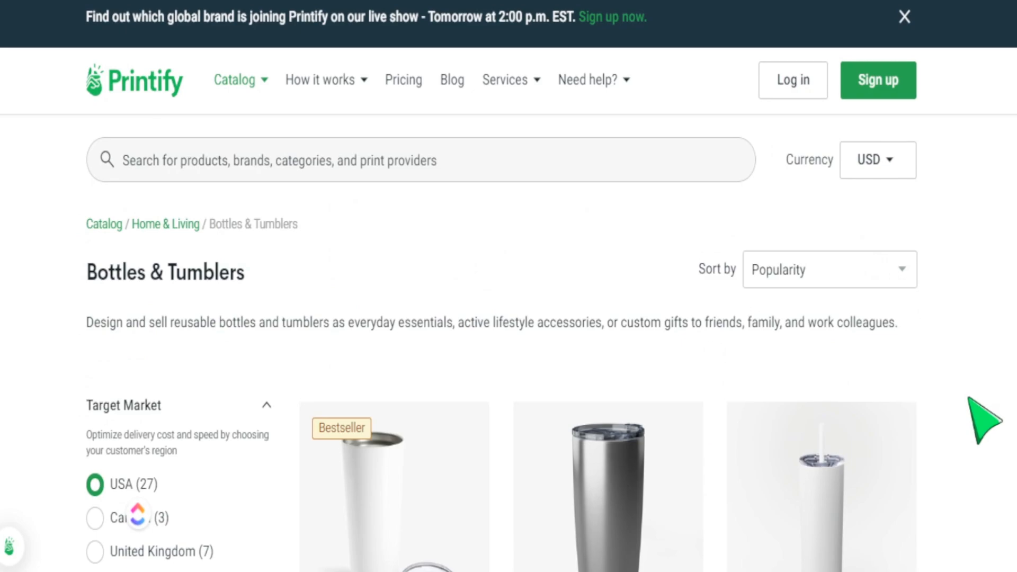
- Examine the tumblers and water bottles offered for the USA market, including their regular and Premium prices
scroll(980, 416, down, 2)
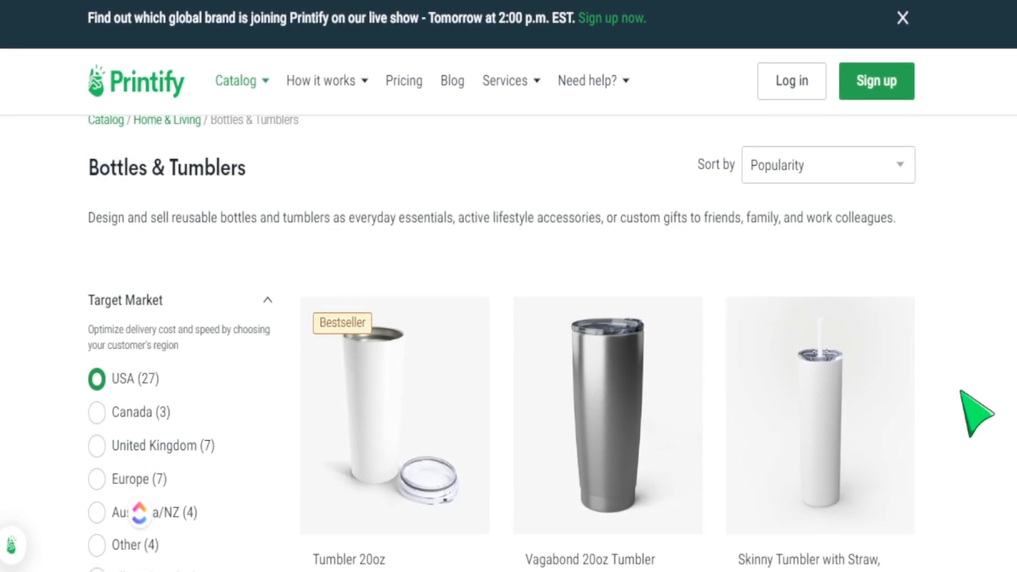
scroll(980, 410, down, 2)
scroll(967, 424, down, 2)
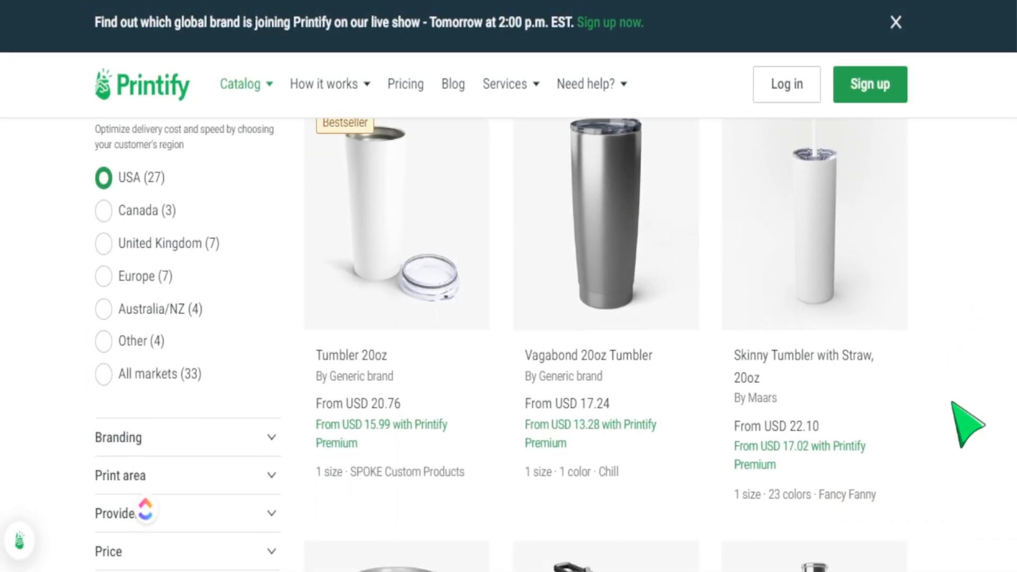
scroll(965, 424, down, 5)
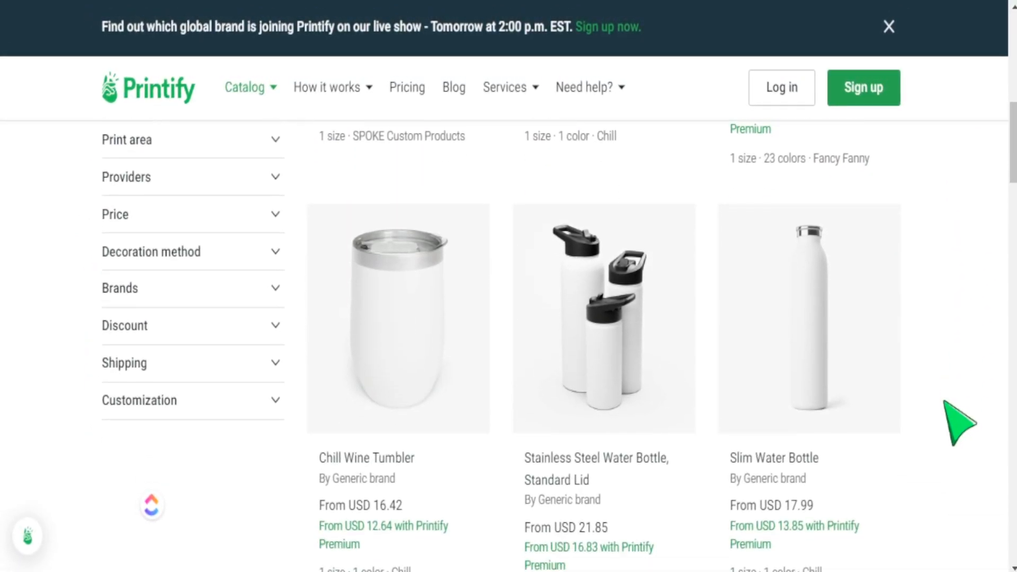
scroll(960, 422, down, 4)
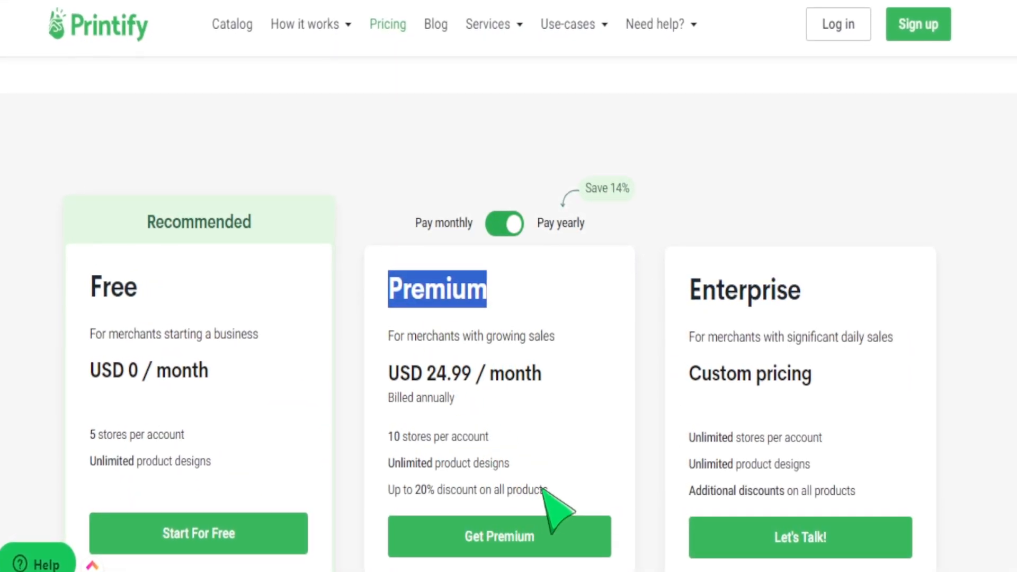
- Highlight the product discount line of the Premium plan on the Printify pricing page
drag(548, 490, 438, 490)
click(390, 505)
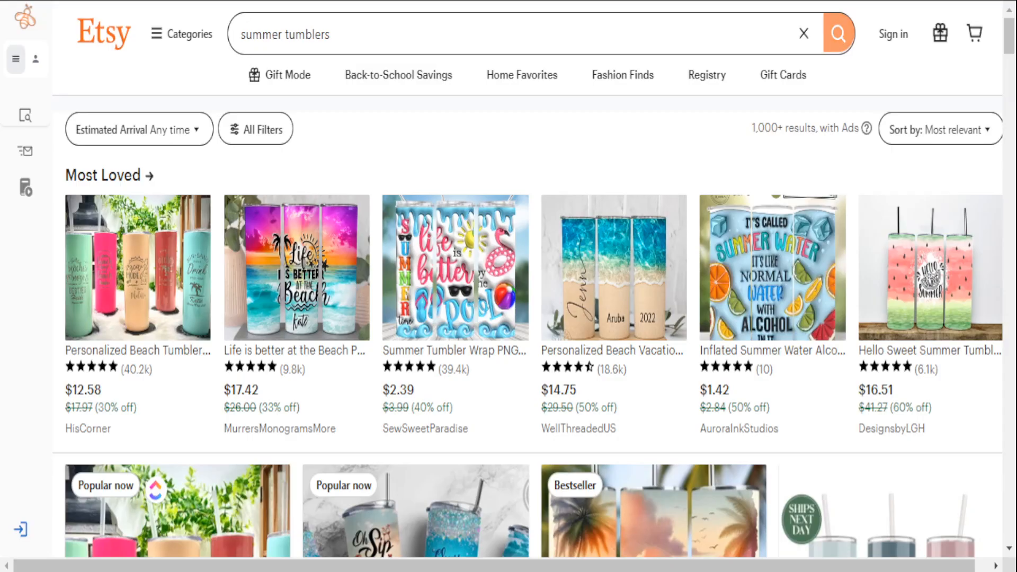
- Switch to Etsy and examine the prices, ratings and designs in the "summer tumblers" search results
click(359, 29)
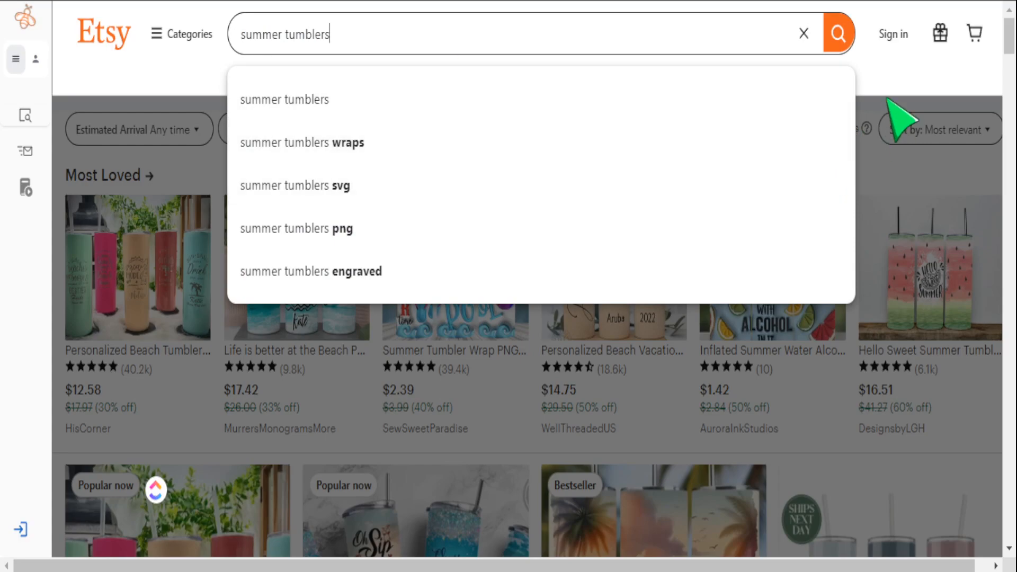
click(897, 119)
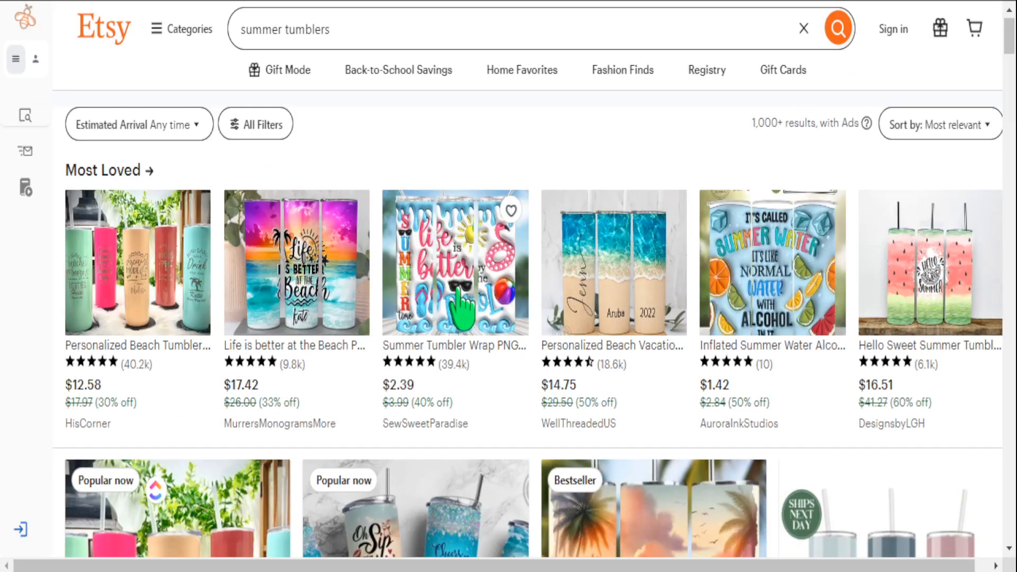
scroll(574, 282, down, 5)
scroll(427, 307, down, 3)
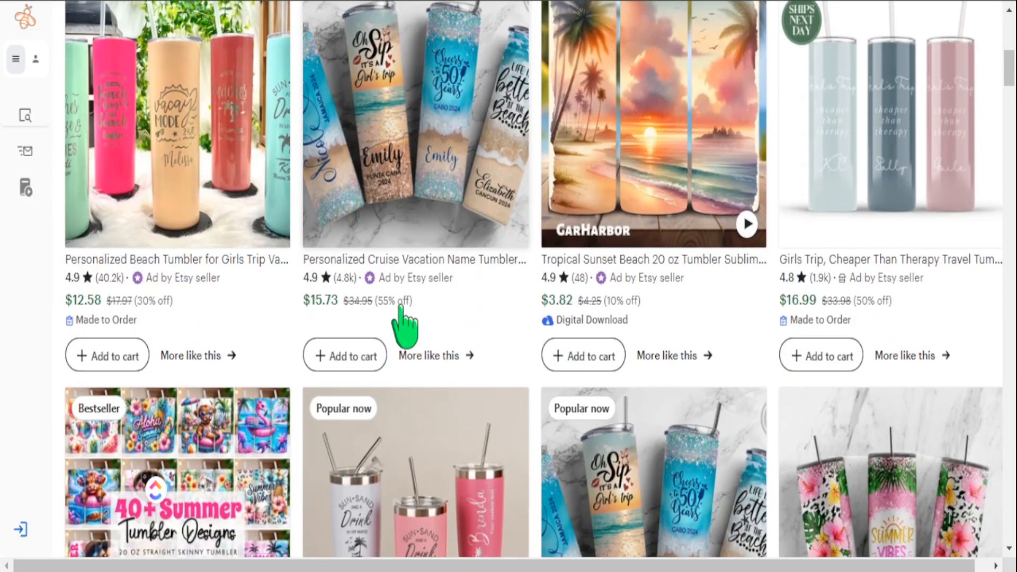
scroll(404, 318, up, 2)
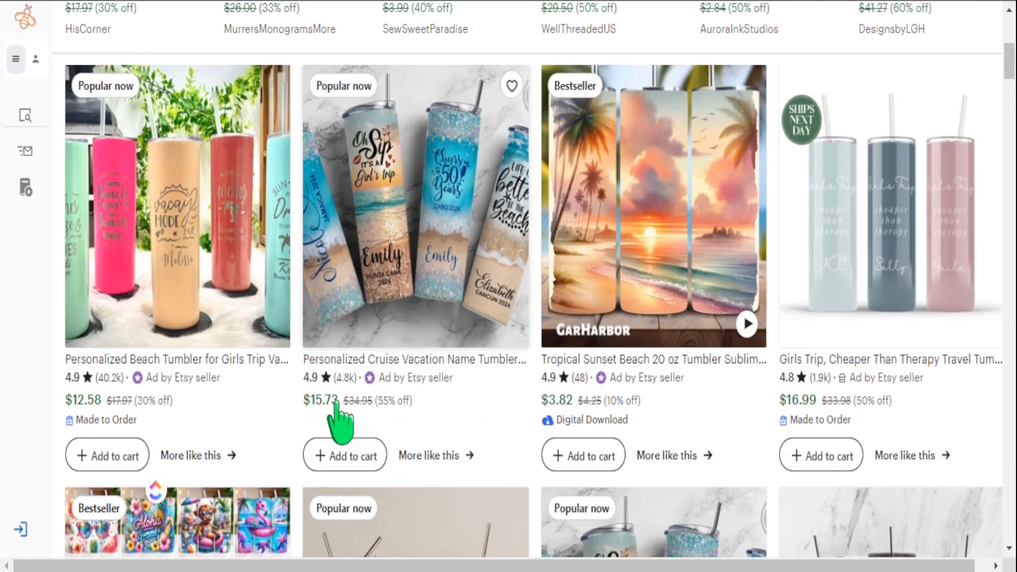
scroll(361, 408, down, 3)
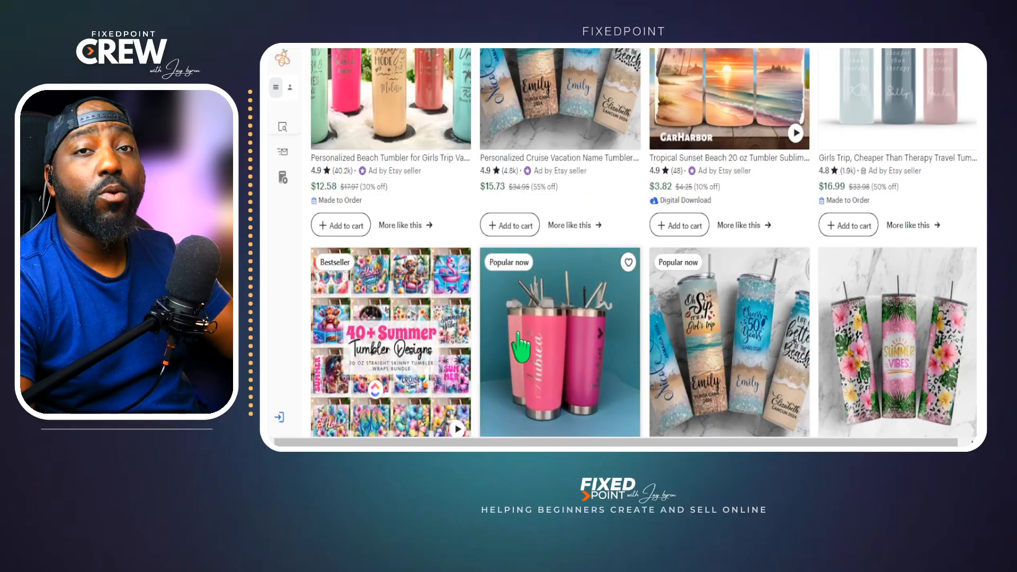
scroll(521, 347, down, 3)
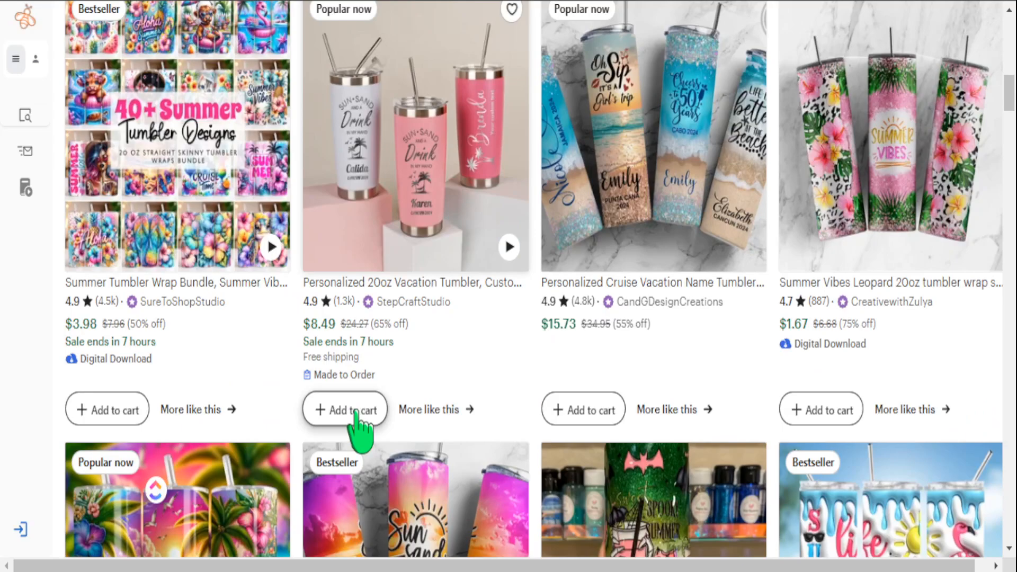
scroll(376, 432, down, 5)
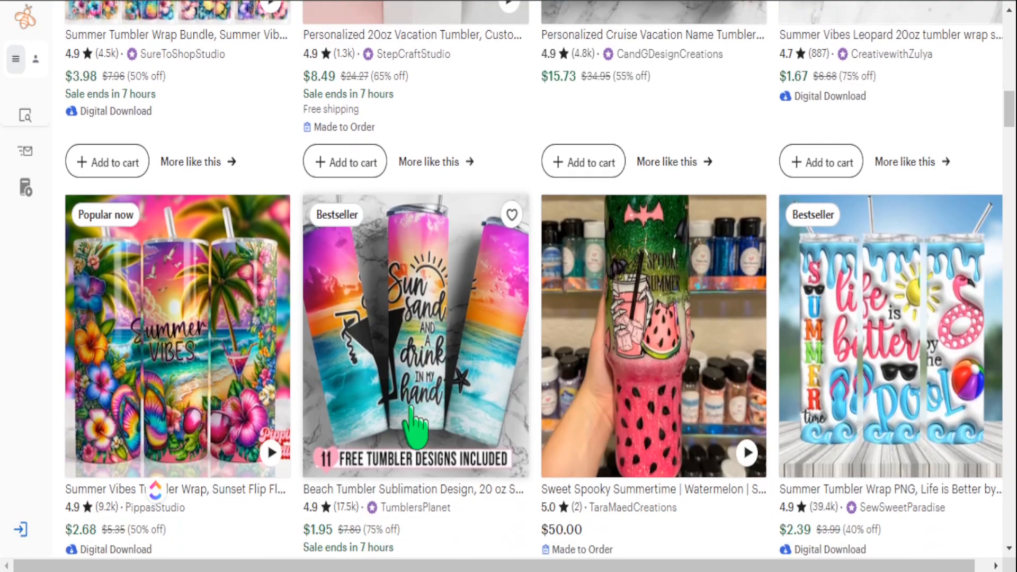
scroll(413, 431, down, 2)
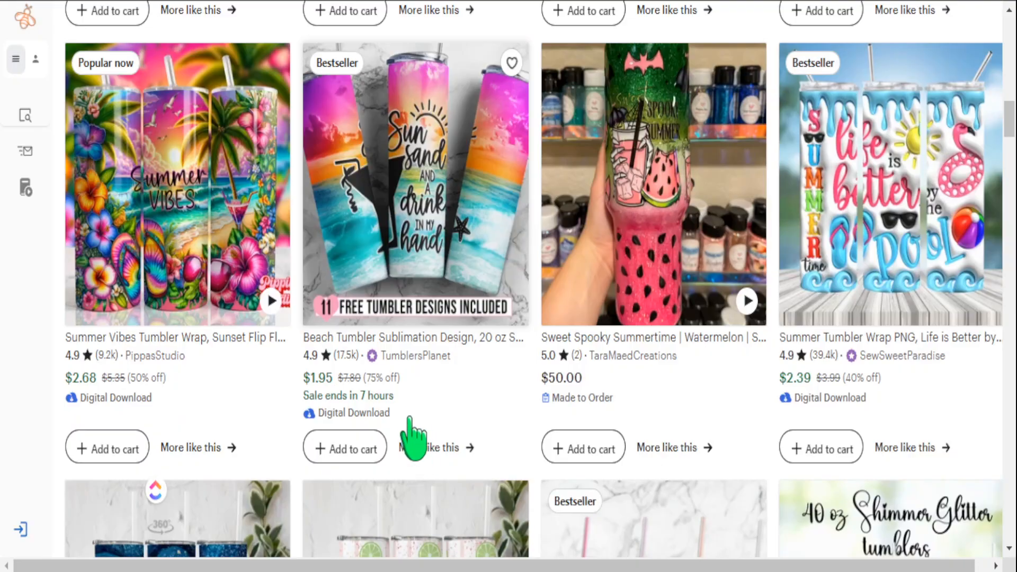
scroll(408, 398, down, 2)
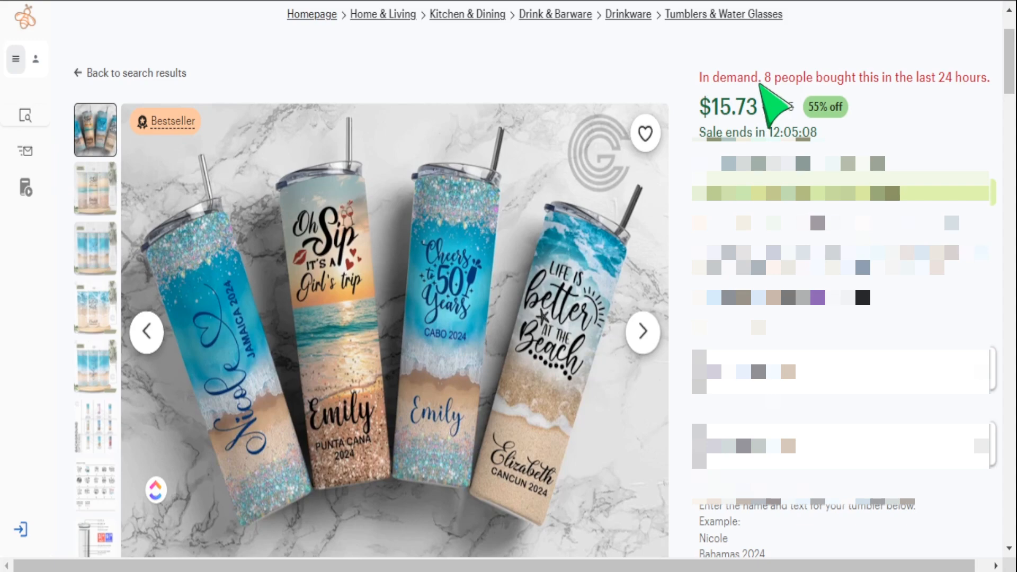
- Return from the personalized cruise tumbler listing to the search results and compare the popular and bestselling summer tumblers
key(alt+Left)
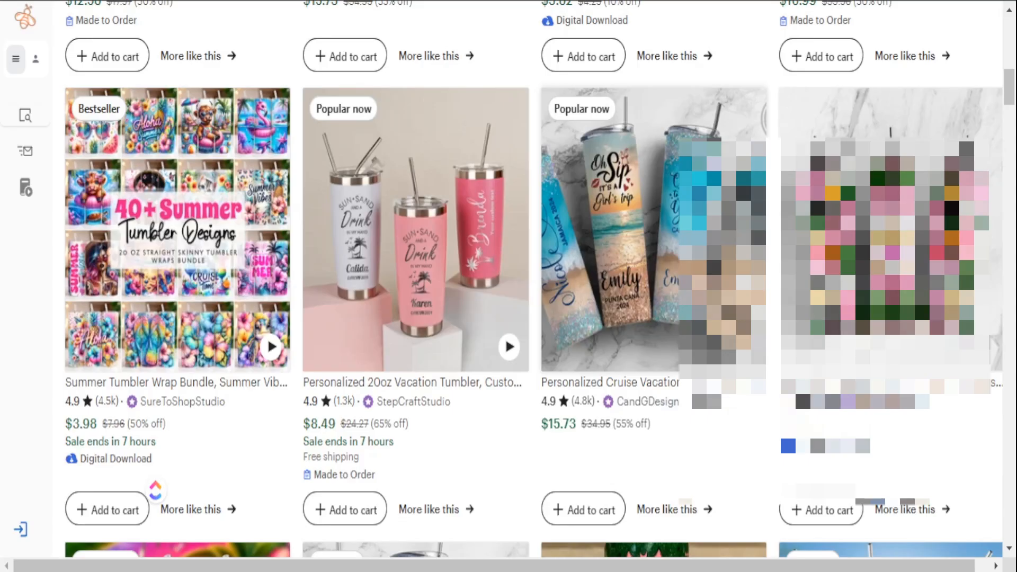
scroll(498, 304, down, 4)
scroll(498, 305, down, 4)
scroll(488, 351, up, 8)
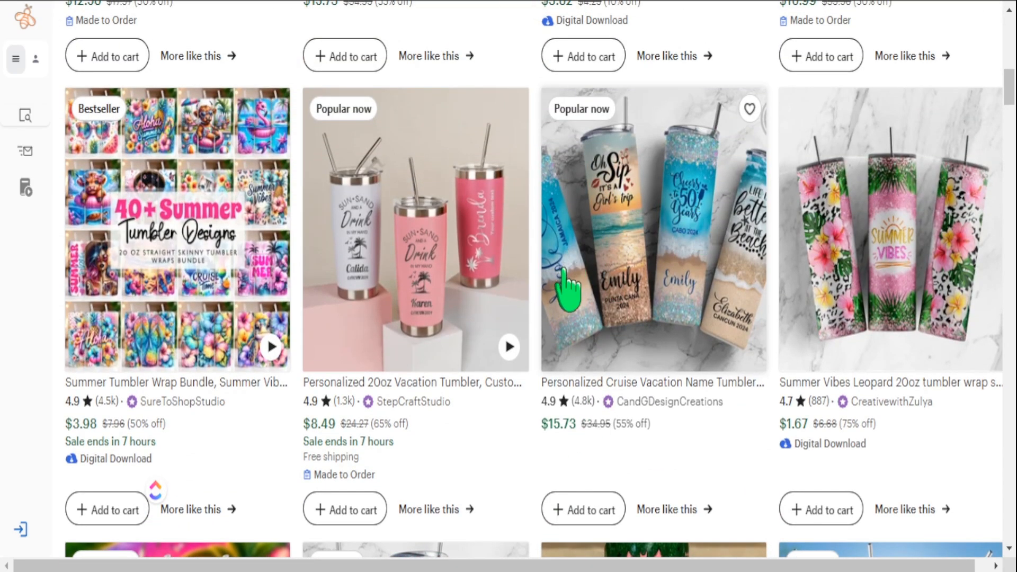
scroll(432, 342, up, 10)
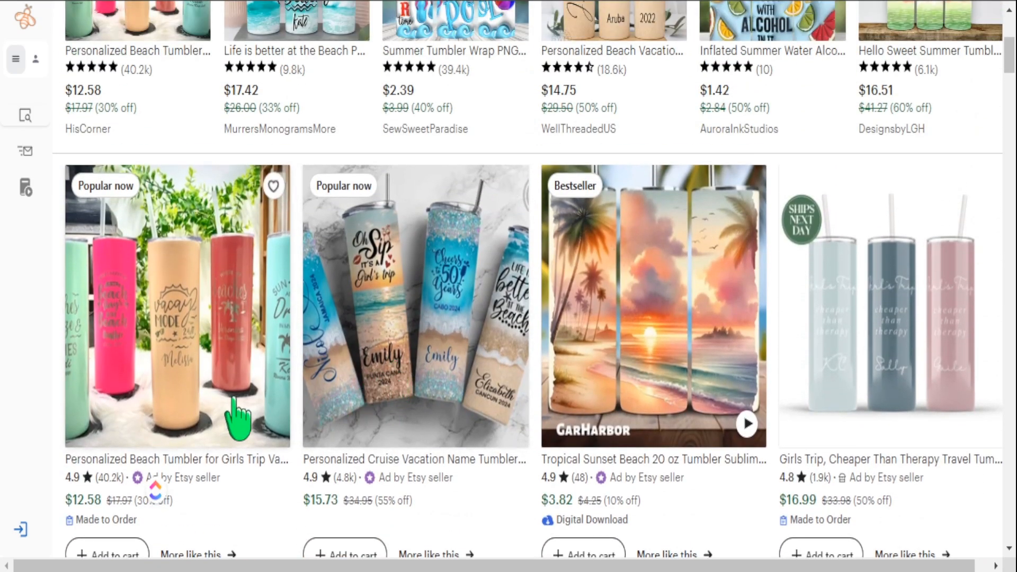
scroll(222, 414, down, 4)
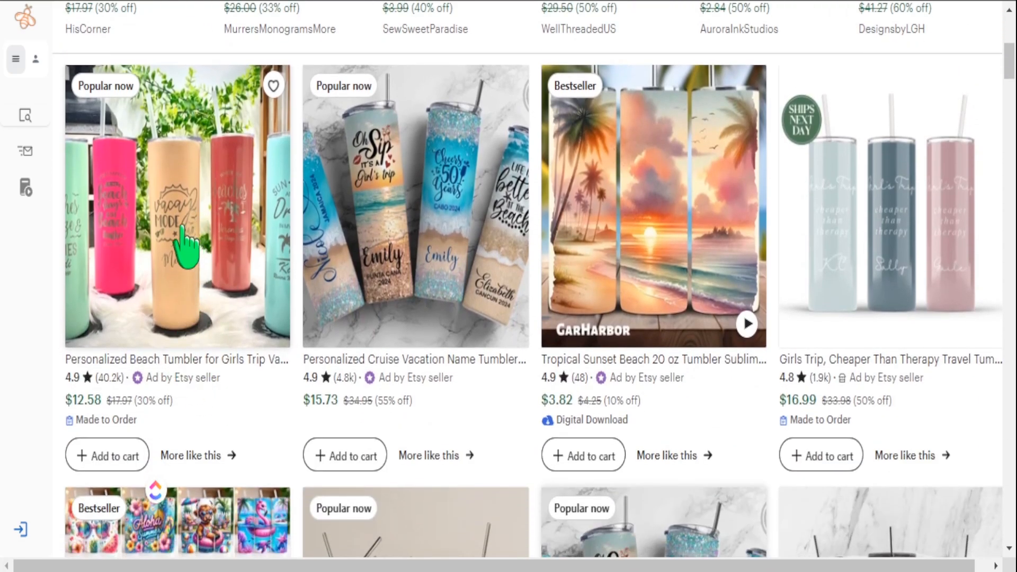
scroll(318, 318, up, 6)
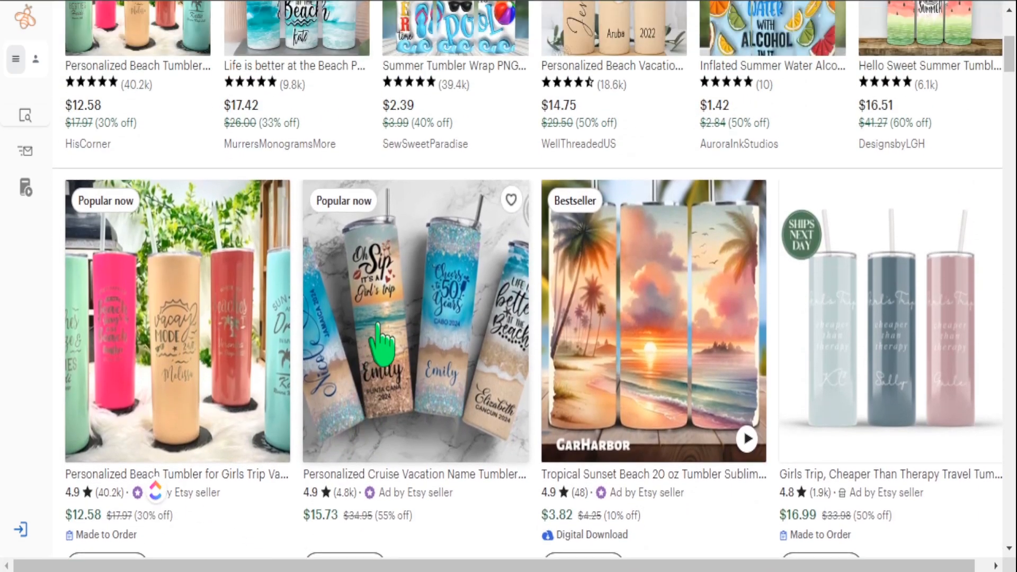
scroll(503, 288, down, 3)
scroll(479, 311, down, 20)
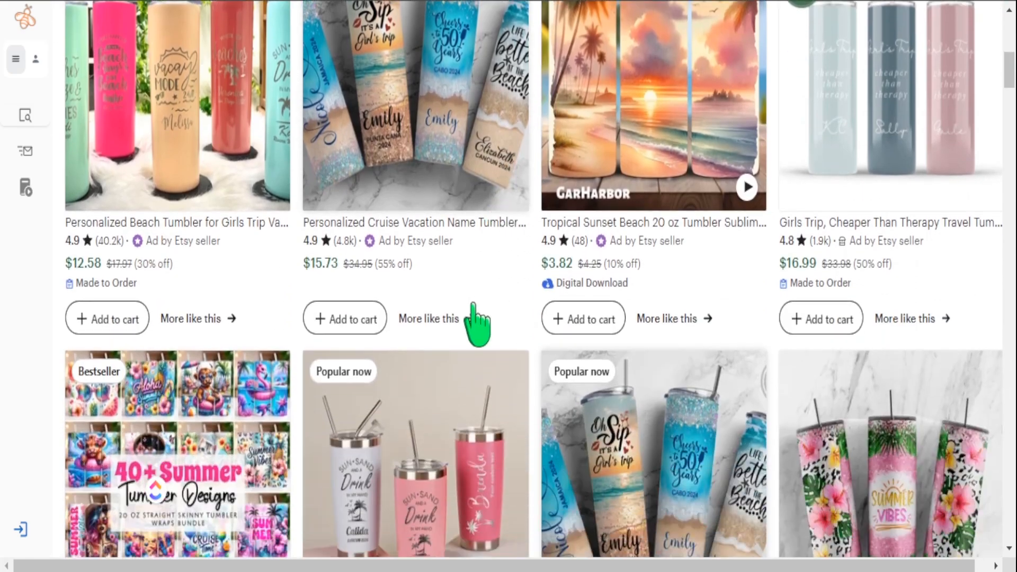
scroll(406, 344, down, 13)
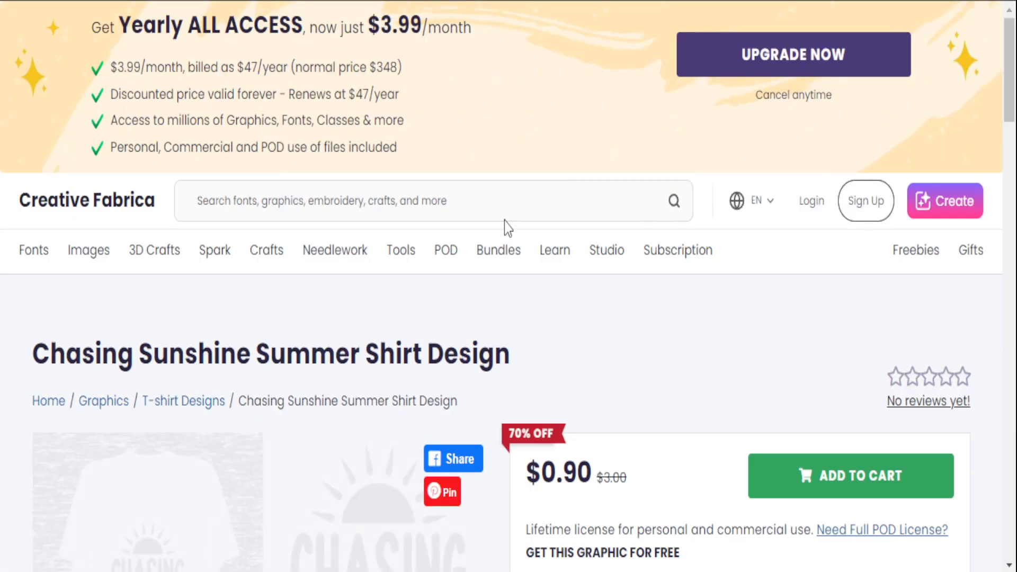
- Look over the Chasing Sunshine Summer Shirt Design page on Creative Fabrica
scroll(509, 220, down, 5)
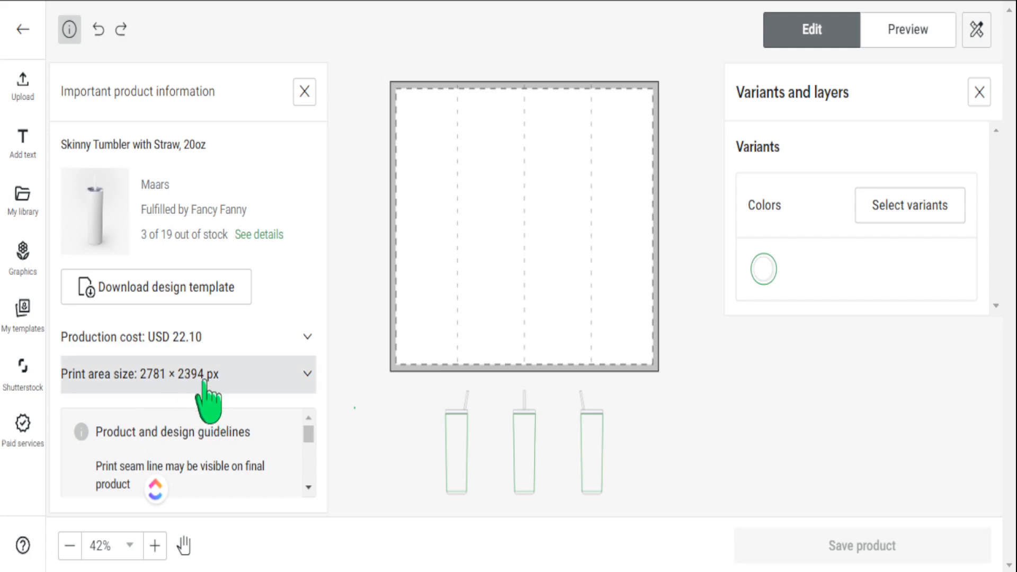
- Check the skinny tumbler's print area size in Printify, and enter a custom design size of 2781 × 2394 px in Canva
click(135, 375)
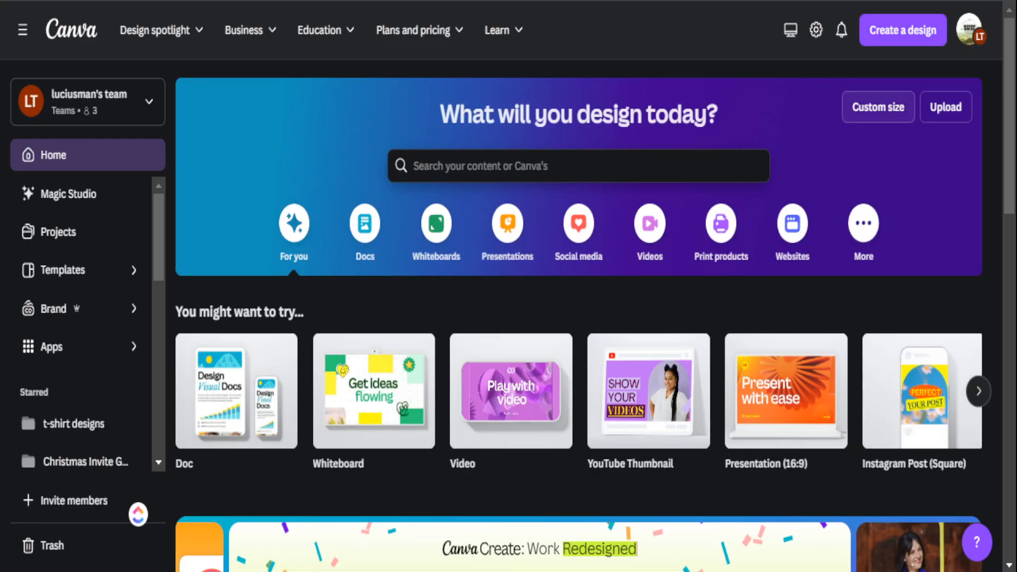
click(874, 112)
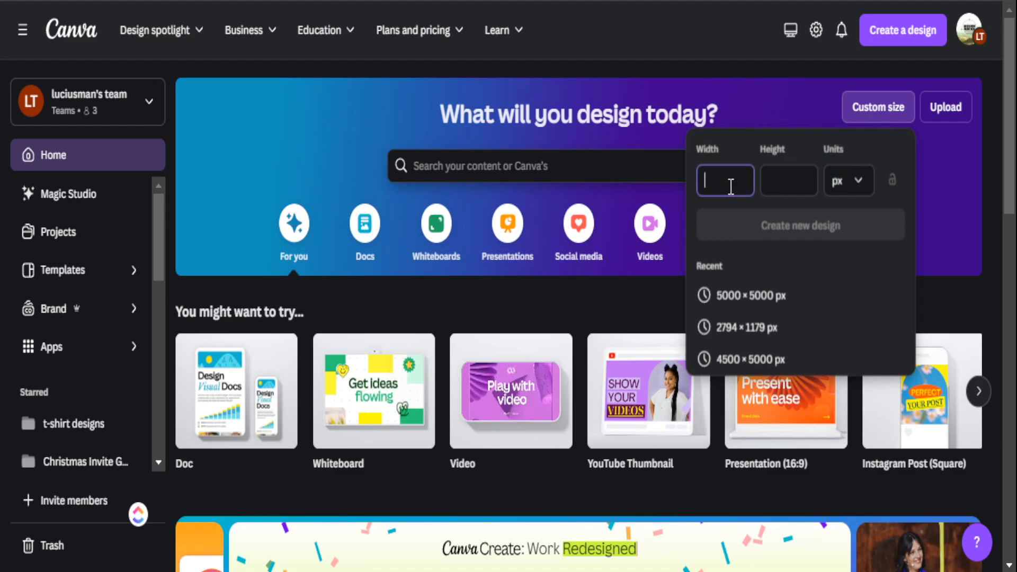
text(2781)
key(Tab)
text(2394)
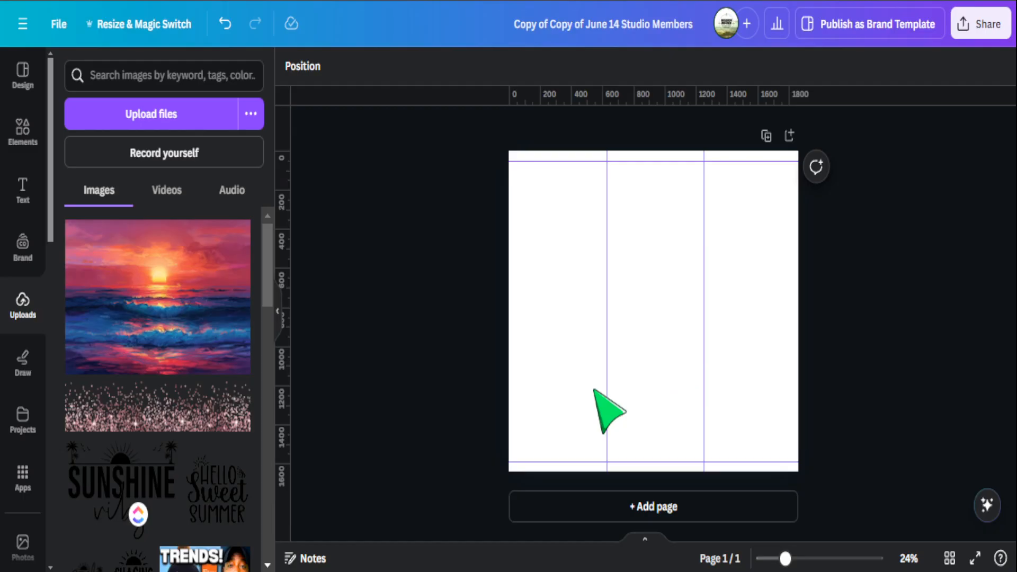
- Fill the blank page with the uploaded ocean sunset image and place the Hello Sweet Summer graphic slightly above its centre
drag(182, 302, 537, 307)
click(873, 294)
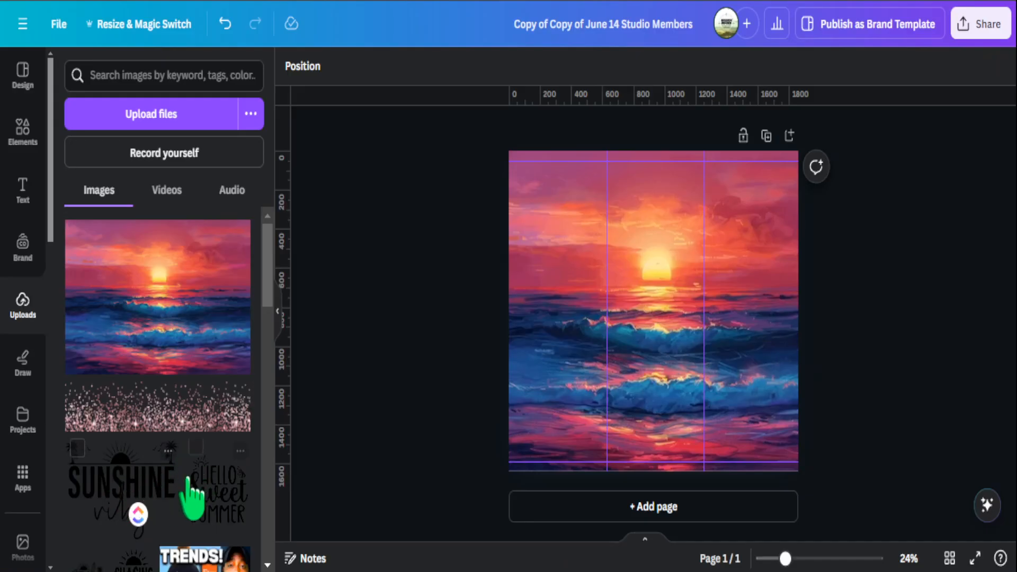
click(215, 488)
drag(634, 313, 634, 293)
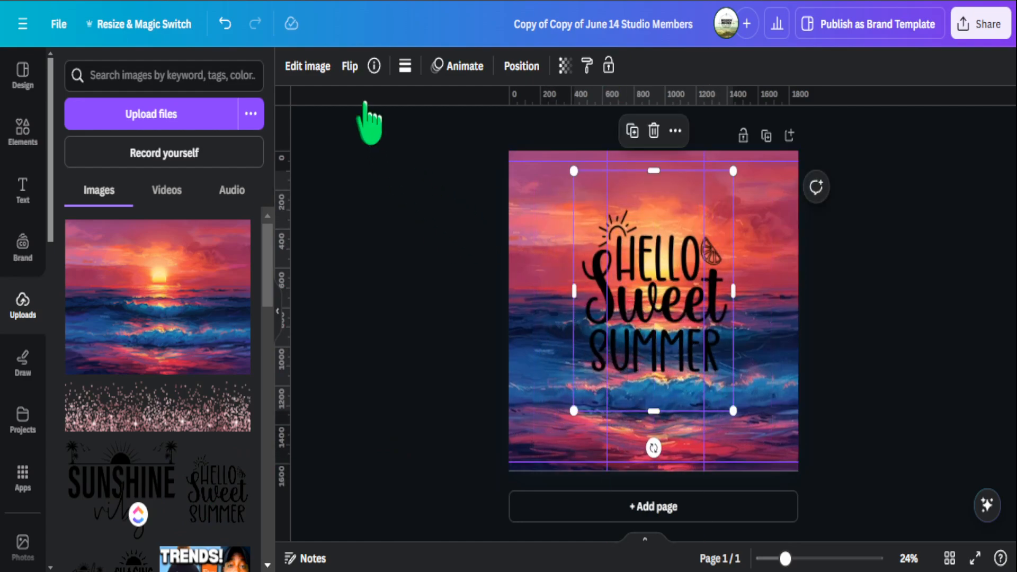
- Apply the Cherry duotone effect to the Hello Sweet Summer graphic, with both its shadows and highlights set to #FFFFFF
click(317, 66)
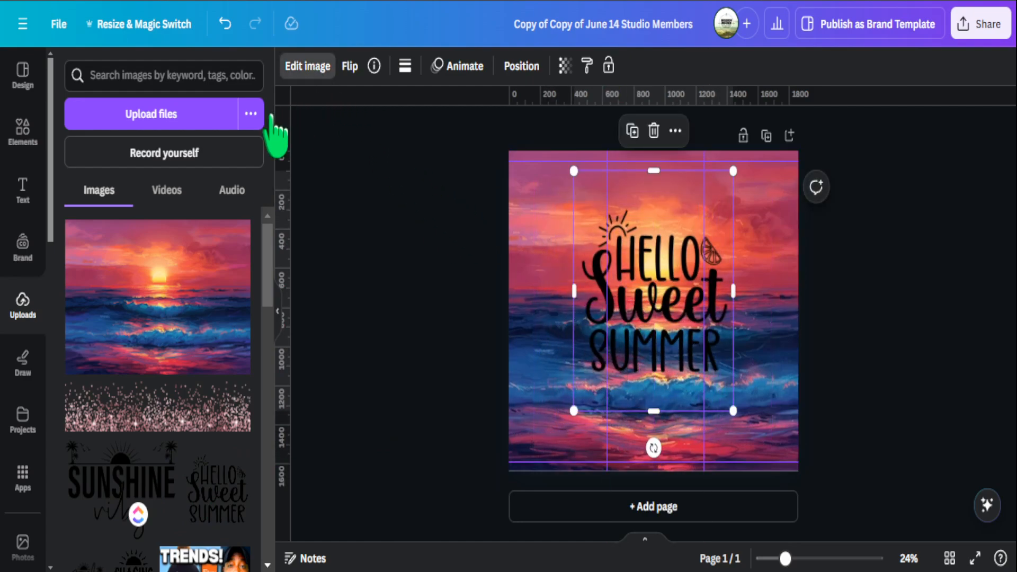
scroll(179, 416, down, 4)
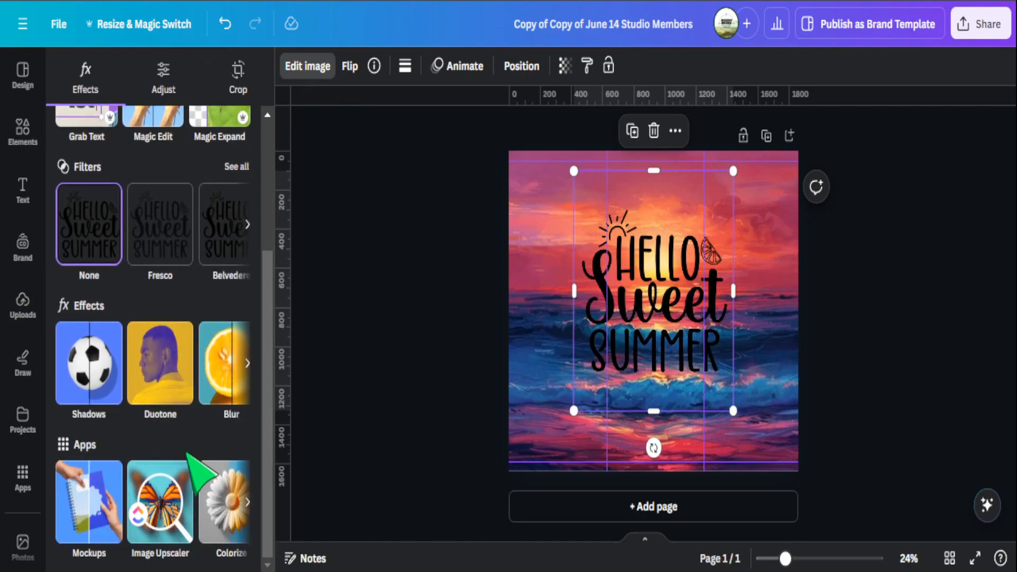
click(169, 386)
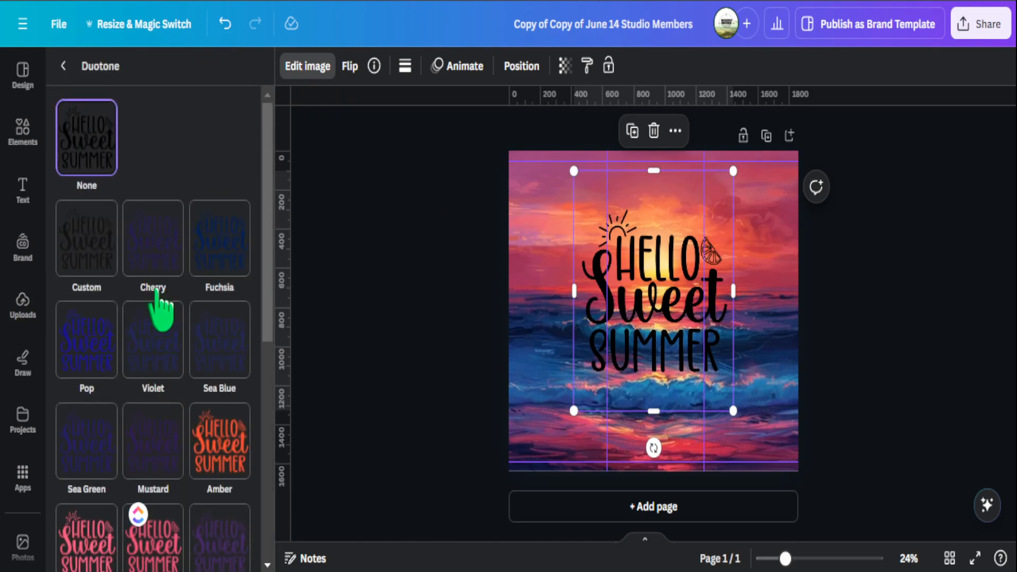
click(154, 246)
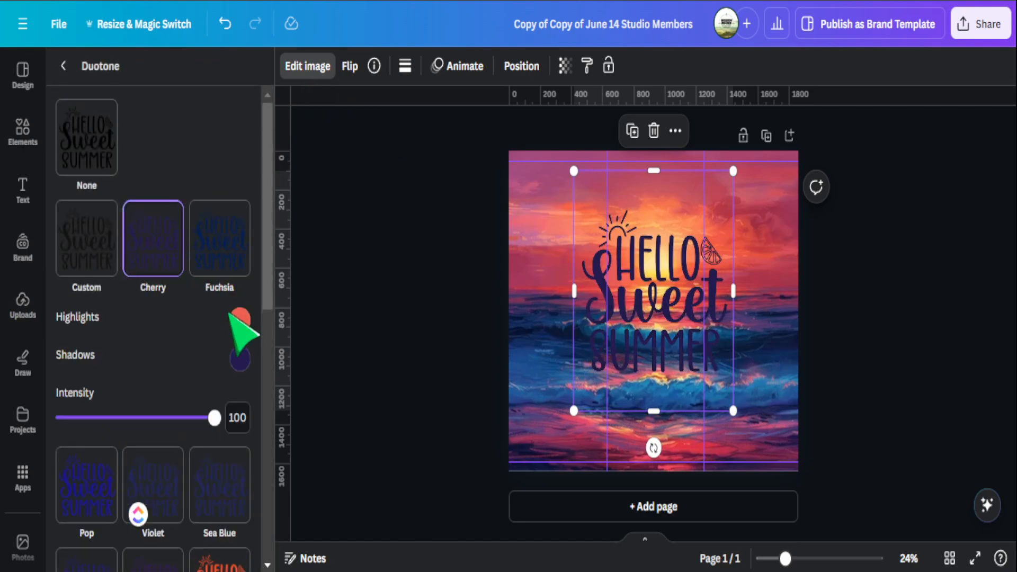
click(239, 359)
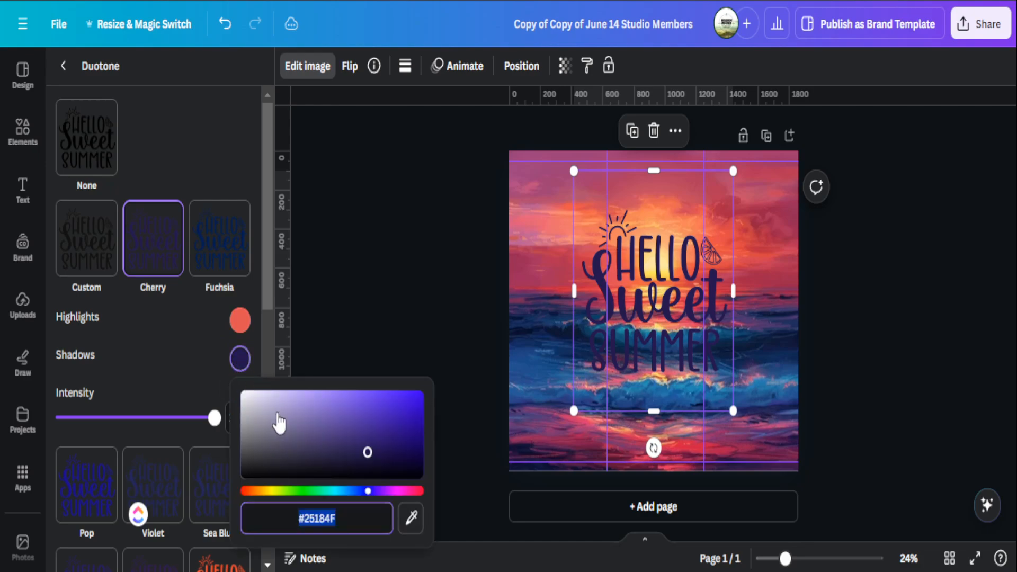
drag(295, 427, 231, 386)
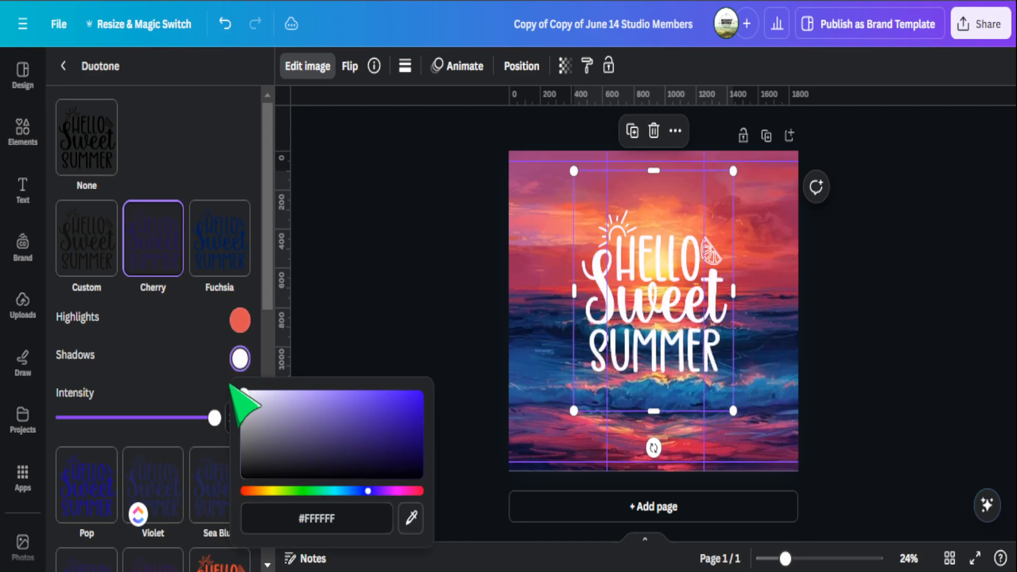
click(241, 313)
click(240, 321)
drag(292, 397, 217, 340)
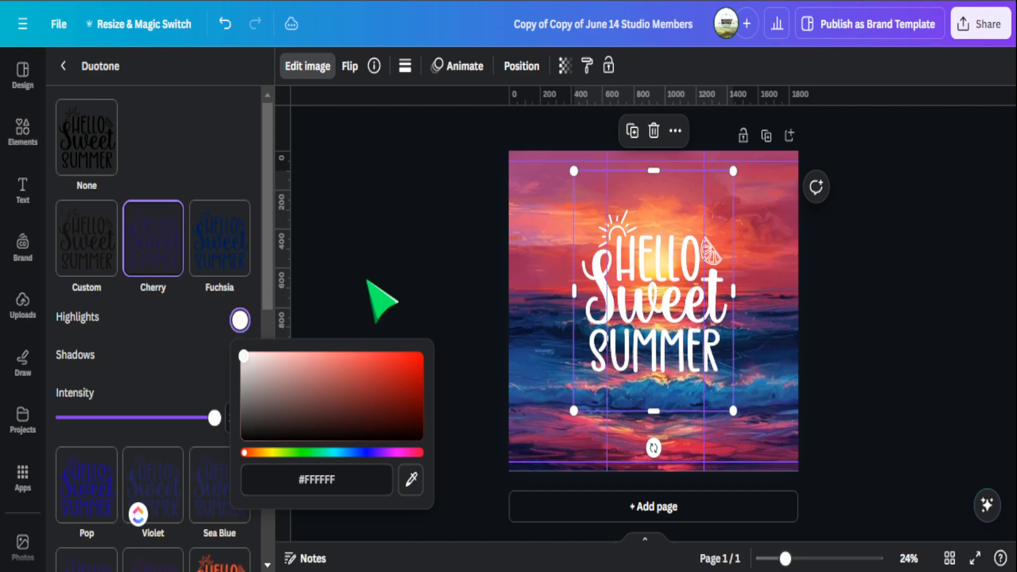
click(390, 302)
- Shift the white Hello Sweet Summer graphic up and to the left, and give it the Outline shadow effect
drag(642, 352, 597, 298)
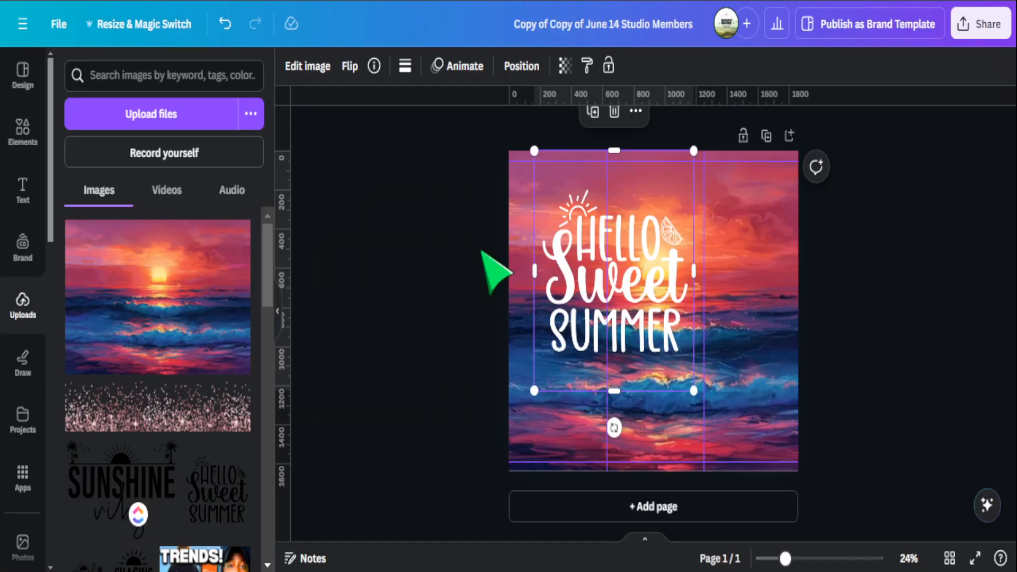
click(482, 261)
click(562, 274)
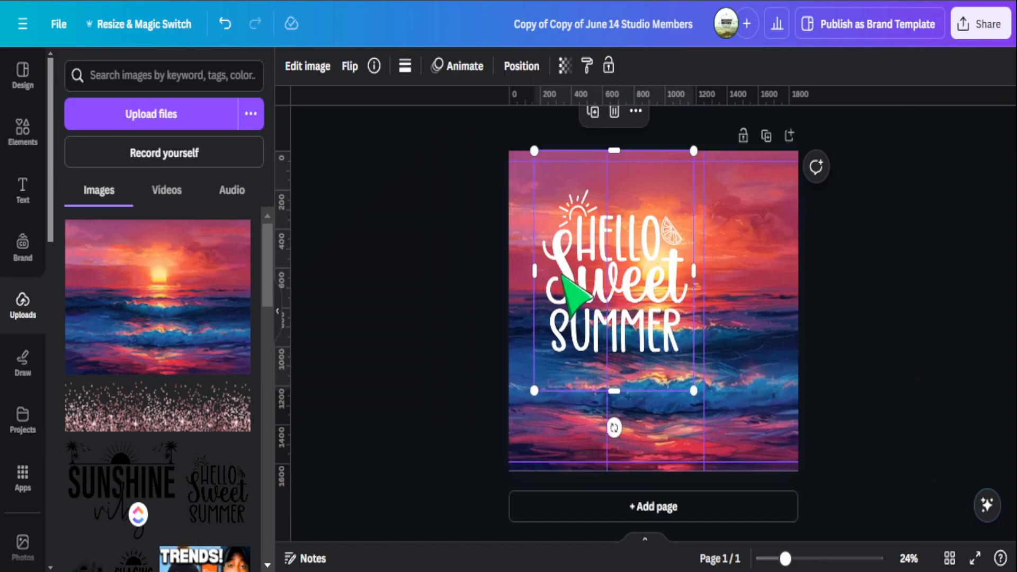
click(315, 70)
scroll(143, 382, down, 3)
click(114, 387)
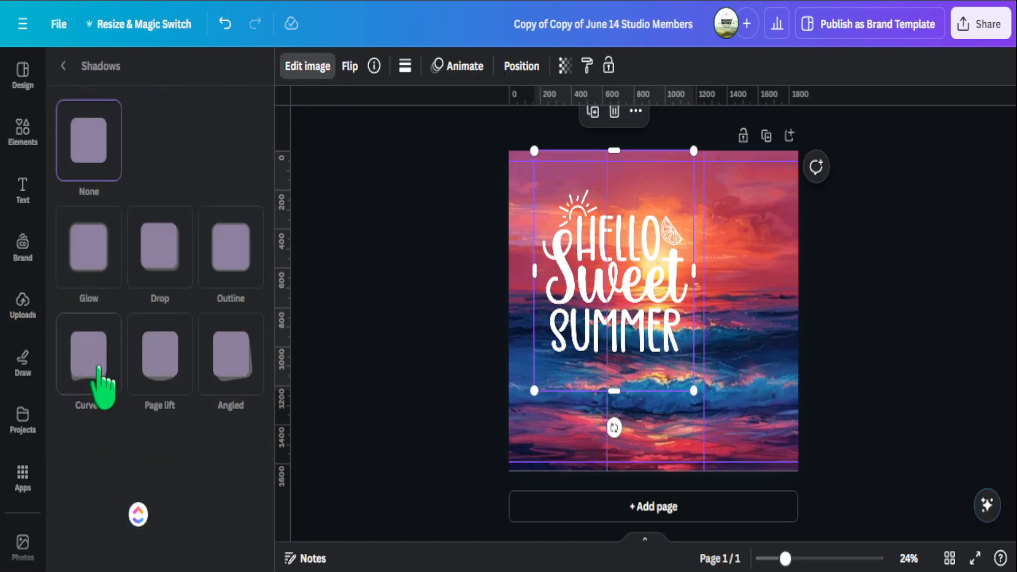
click(227, 255)
- Shrink the outlined Hello Sweet Summer graphic and move it into the right-hand third of the wrap
drag(581, 355, 694, 300)
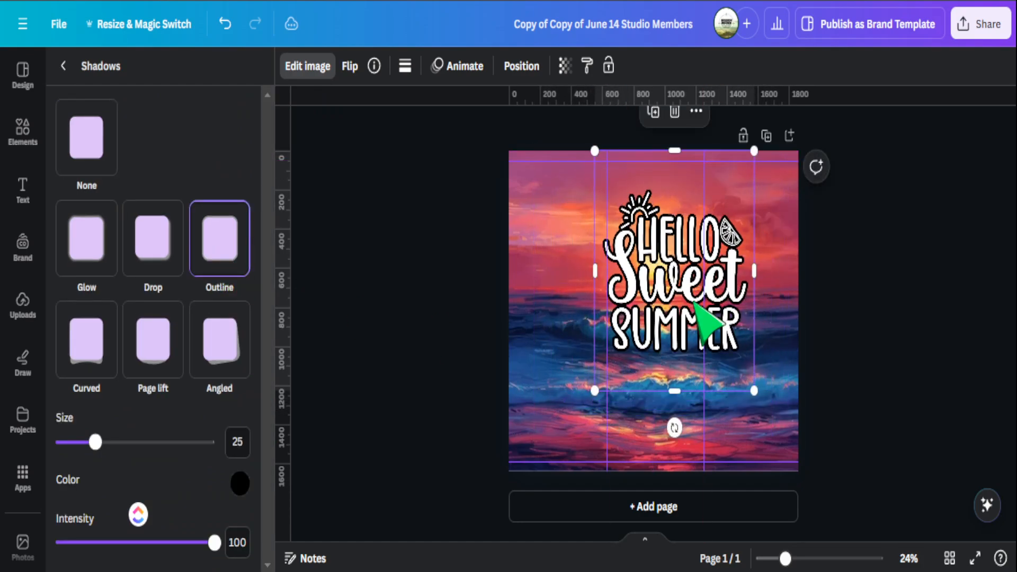
drag(750, 389, 699, 357)
drag(657, 277, 734, 286)
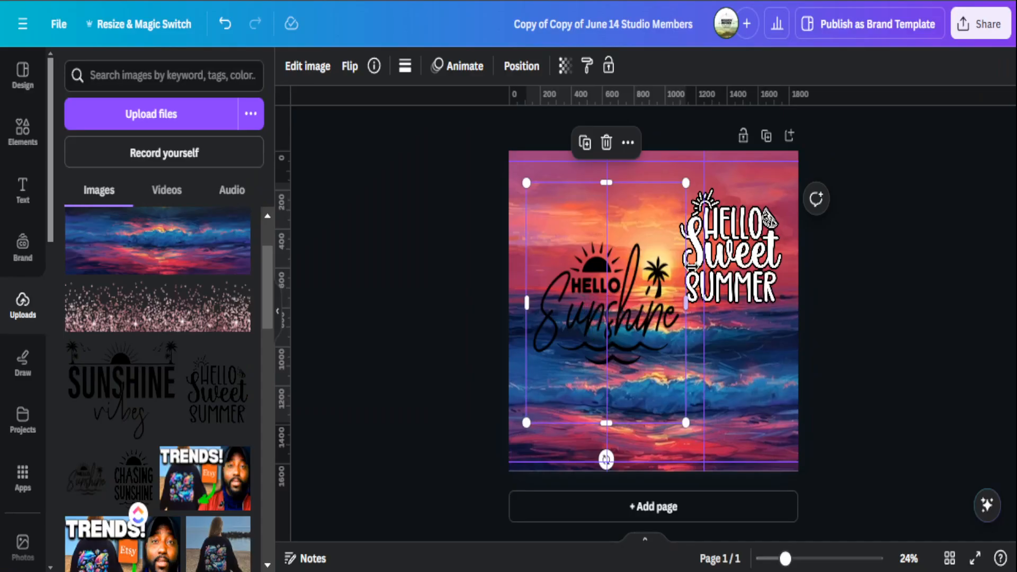
drag(770, 212, 772, 212)
drag(715, 235, 746, 254)
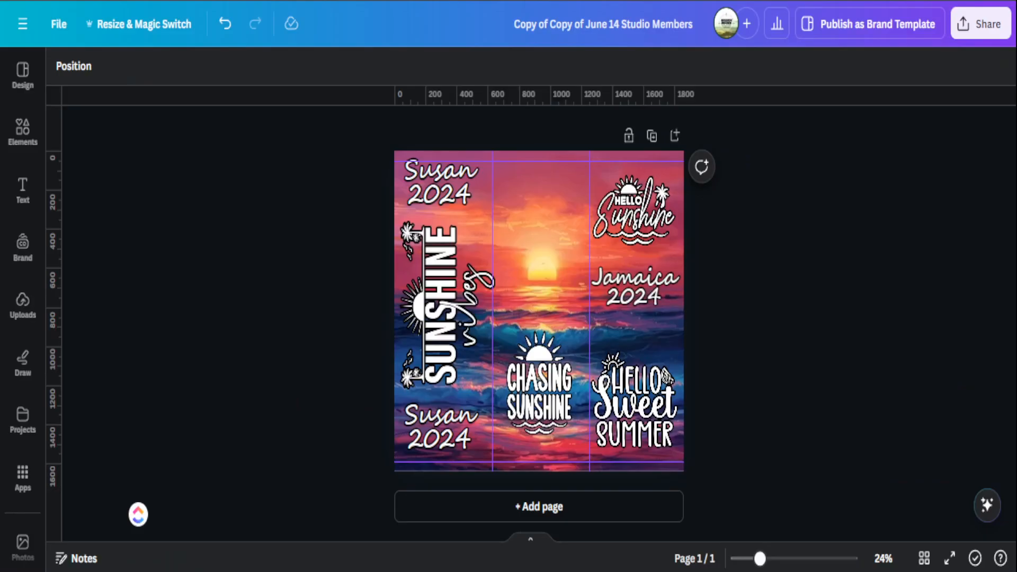
- Look over the graphics and text placed on the wrap, and check the design on the three-tumbler mockup
click(669, 403)
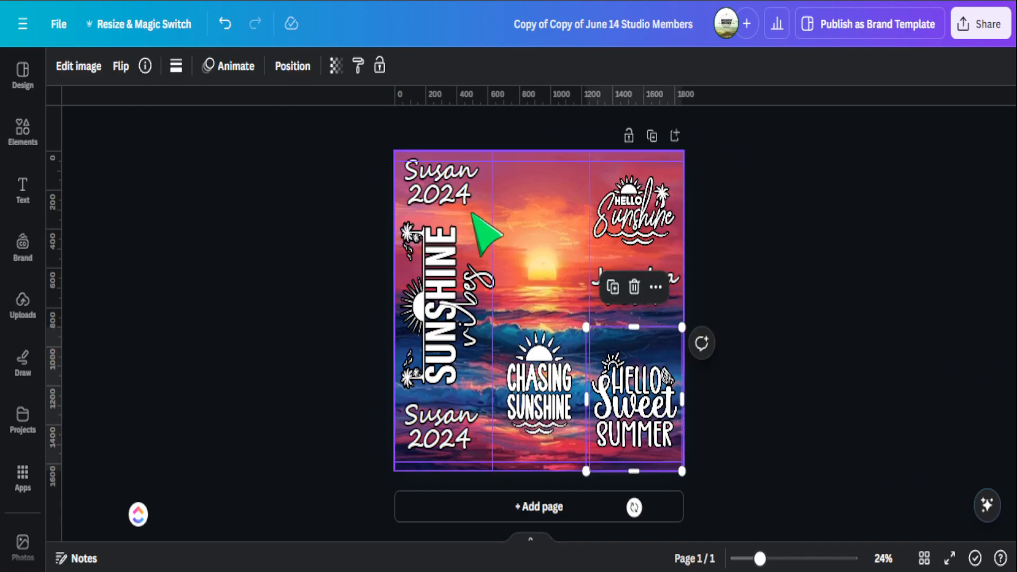
click(458, 283)
click(540, 381)
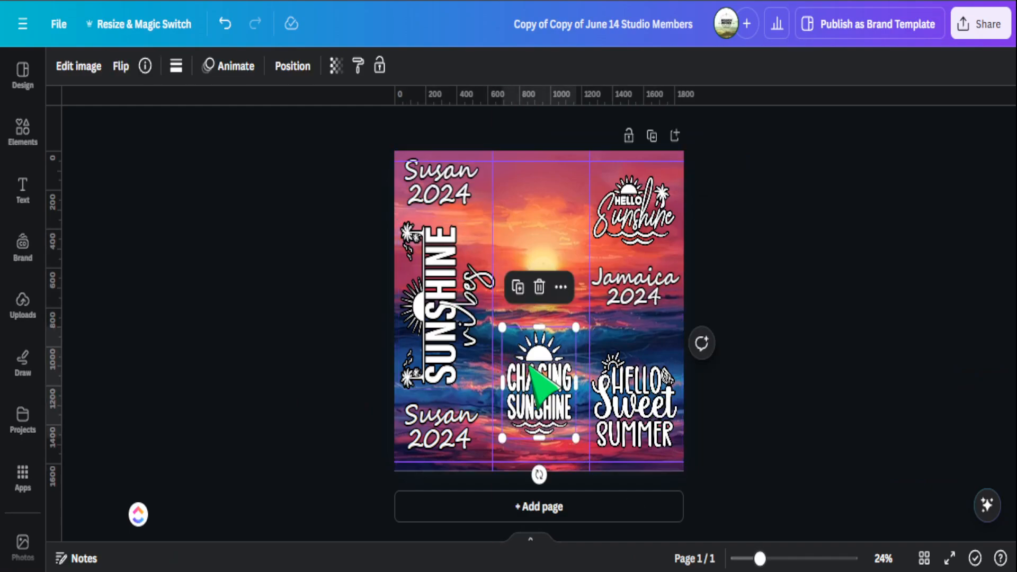
click(627, 217)
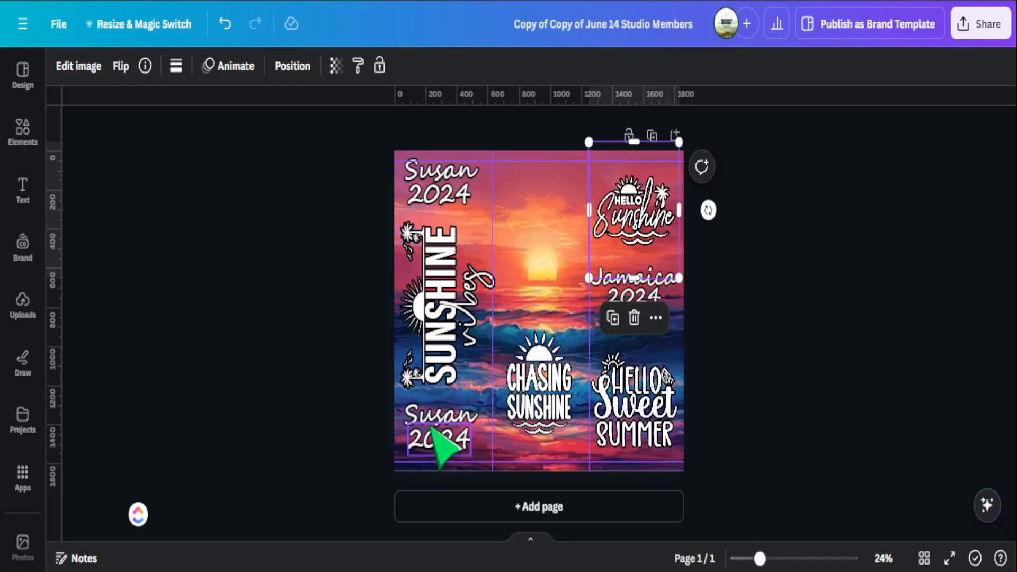
click(569, 353)
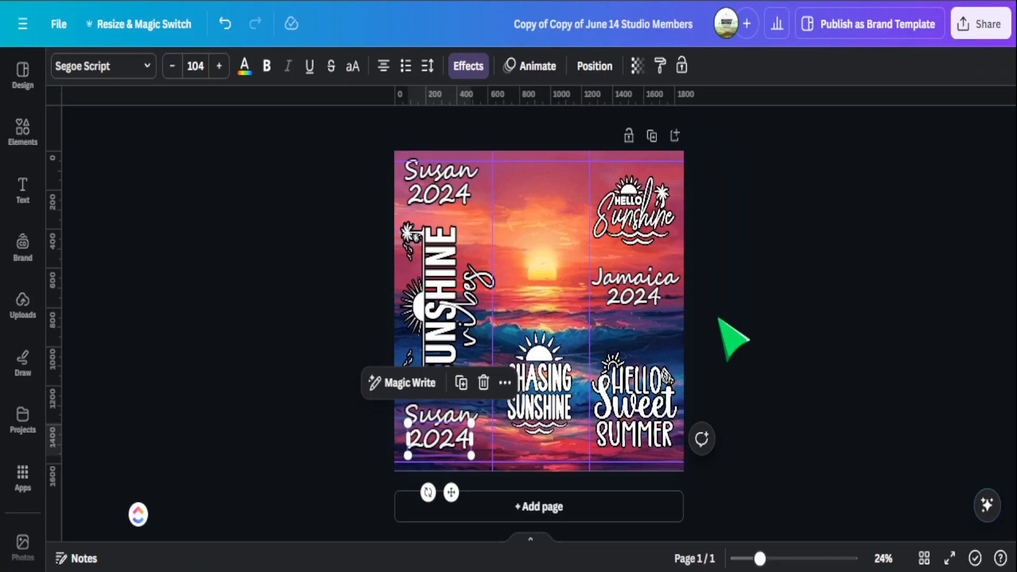
click(779, 271)
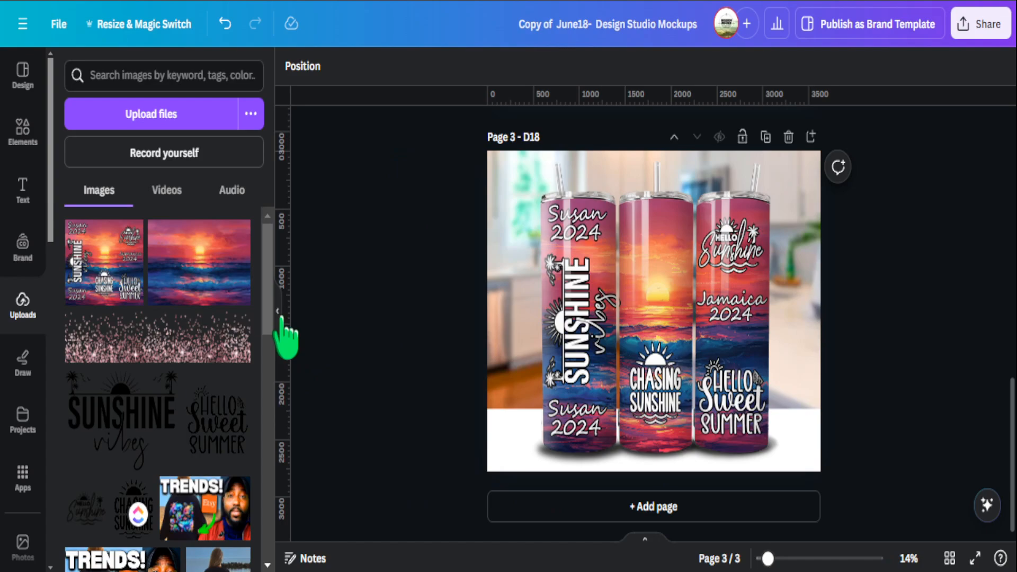
click(278, 312)
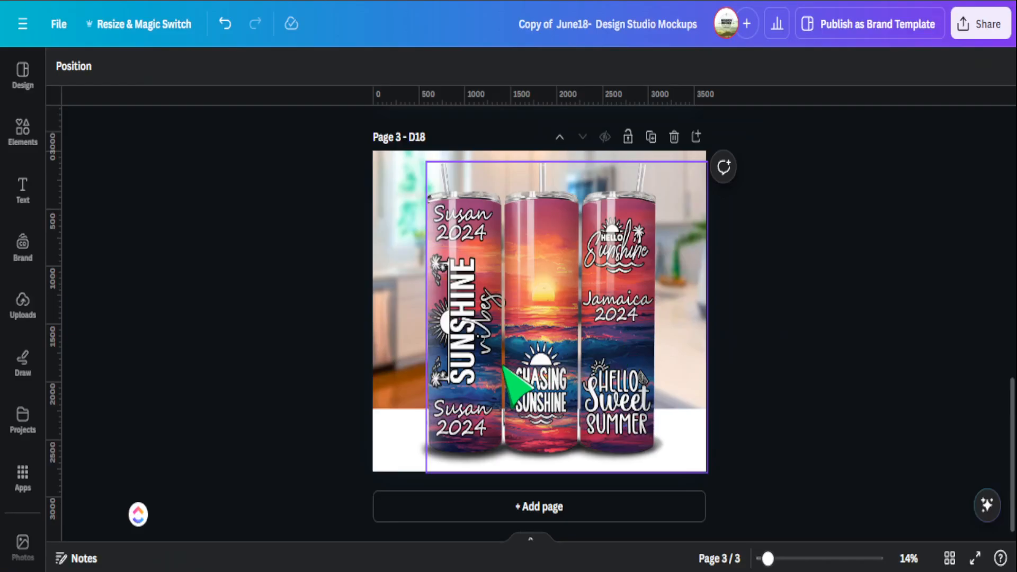
click(469, 425)
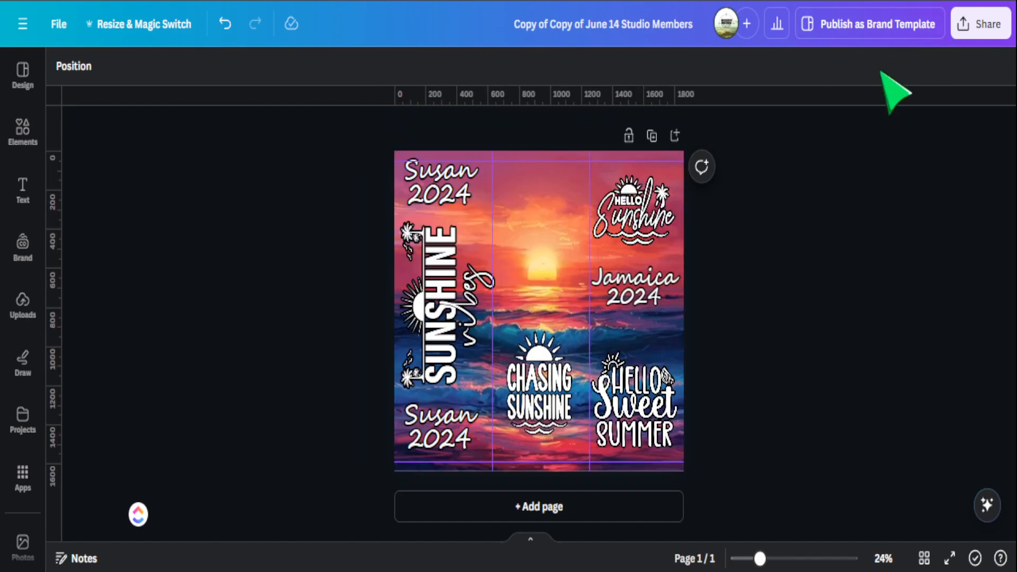
- Download the wrap design as a PNG at size 1
click(975, 26)
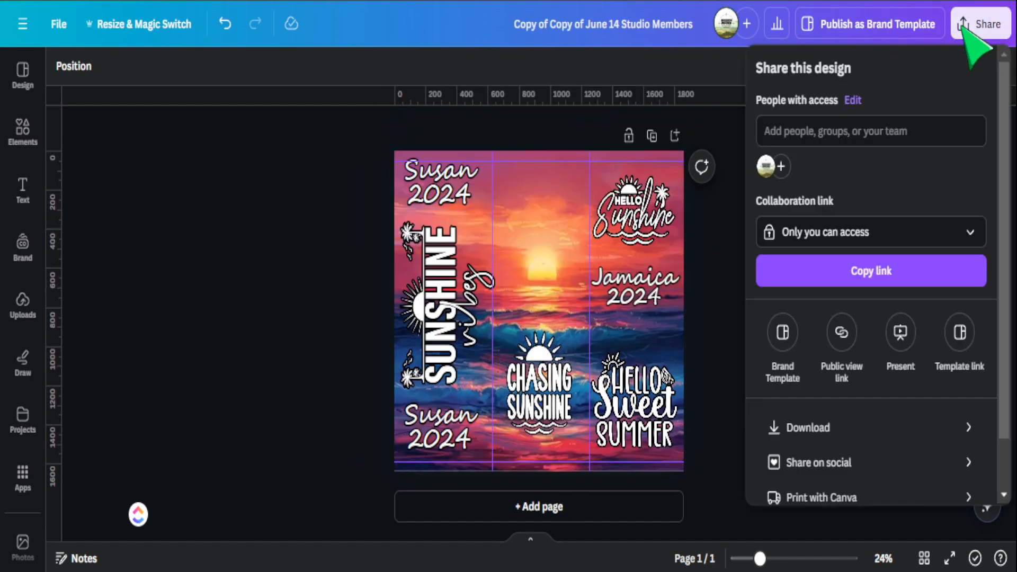
click(824, 424)
click(800, 139)
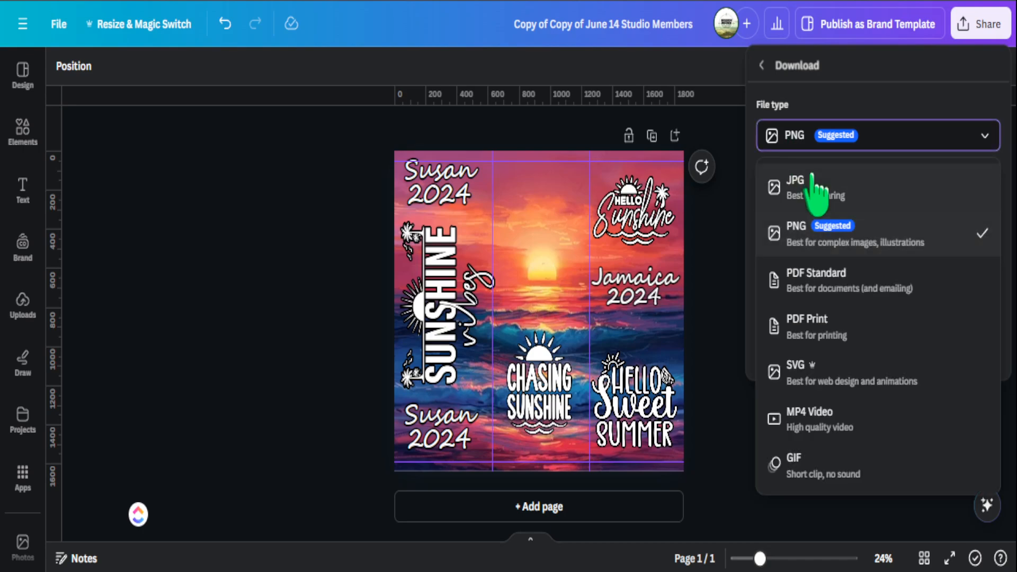
click(794, 233)
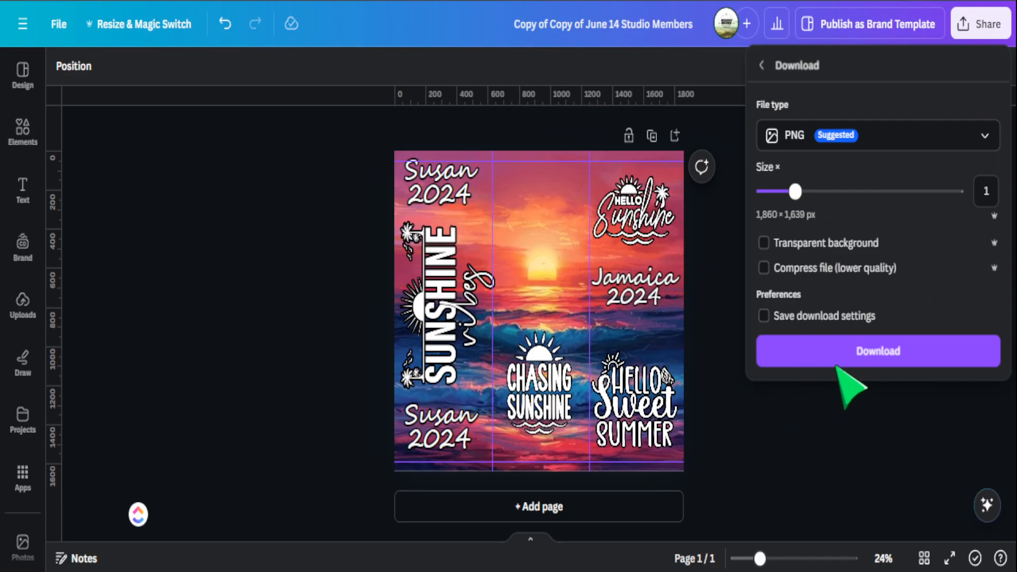
click(835, 362)
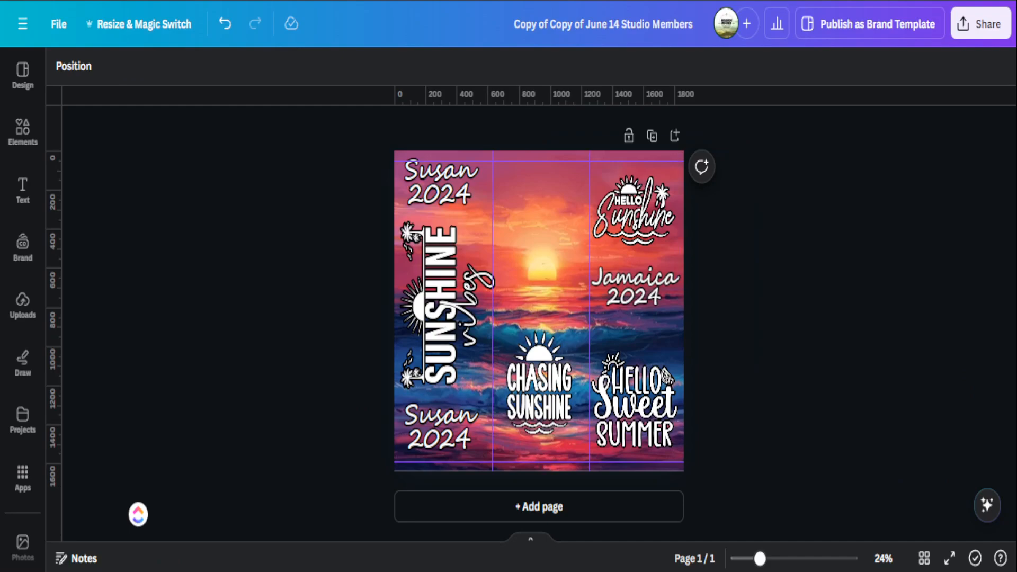
- Duplicate the wrap page and open the lower name-and-year text on the copy for editing
click(653, 137)
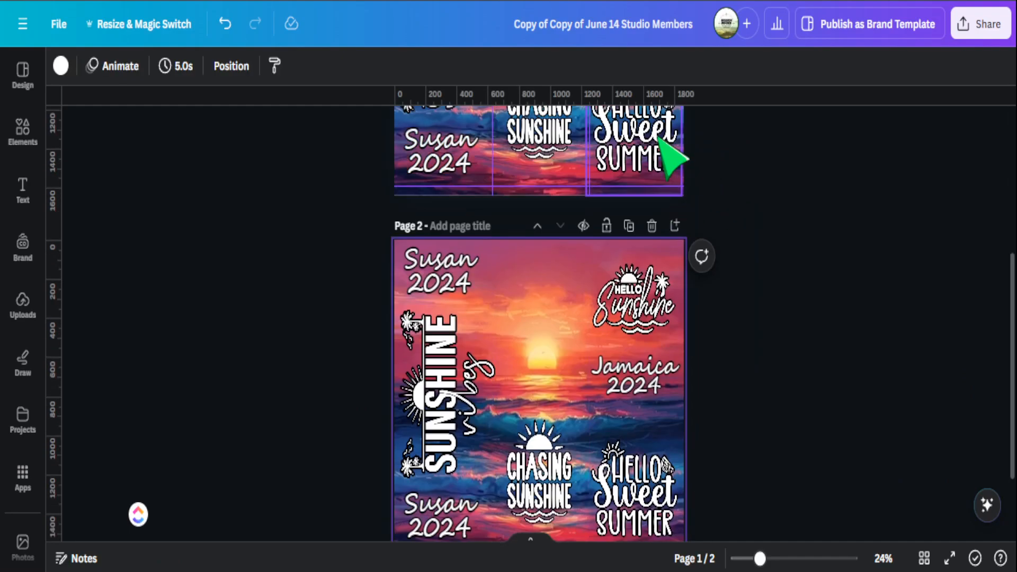
click(444, 446)
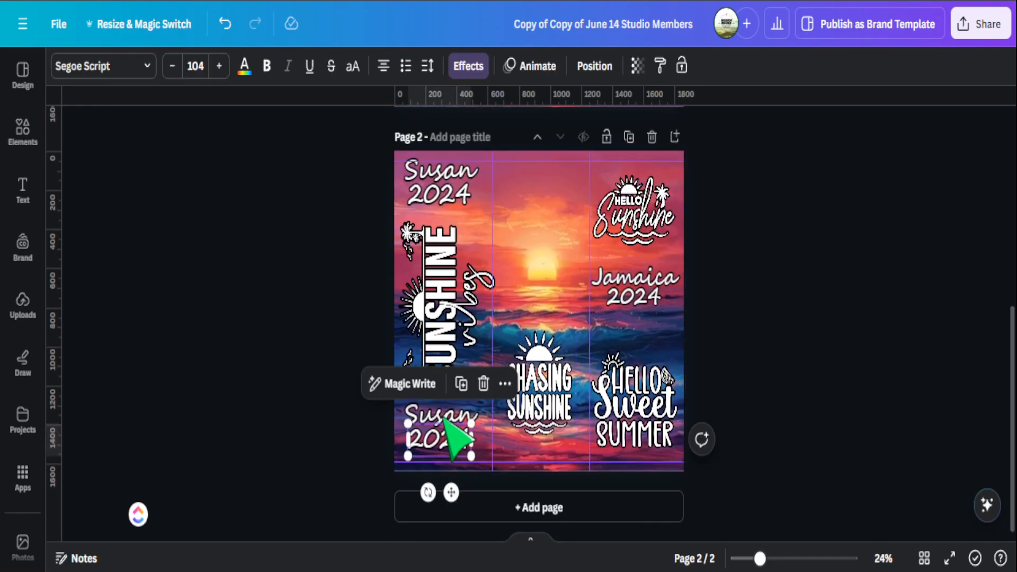
double_click(443, 425)
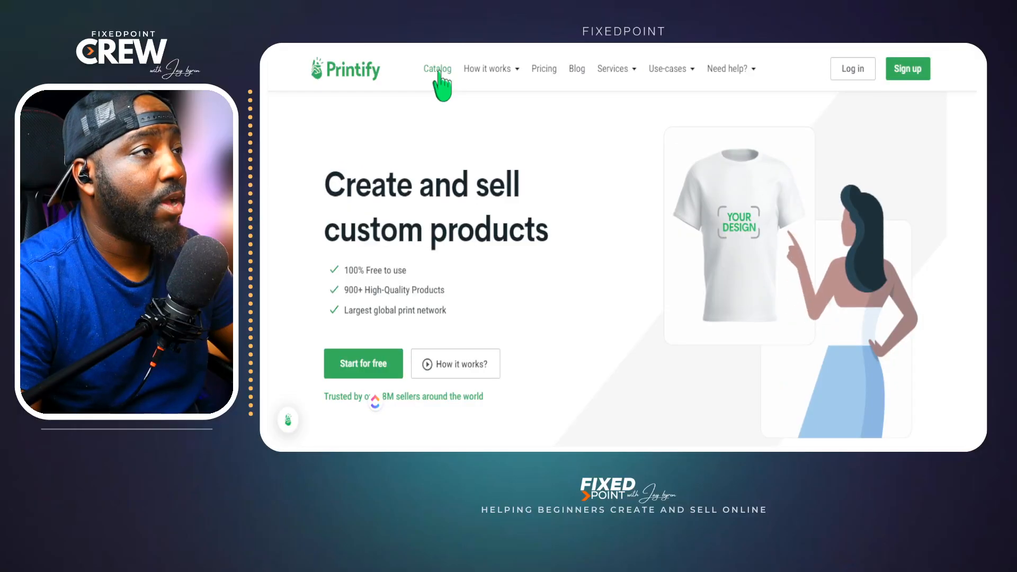
- Switch to Printify and open the Skinny Tumbler with Straw, 20oz from the Bottles & Tumblers catalog category
click(439, 71)
mouse_move(439, 108)
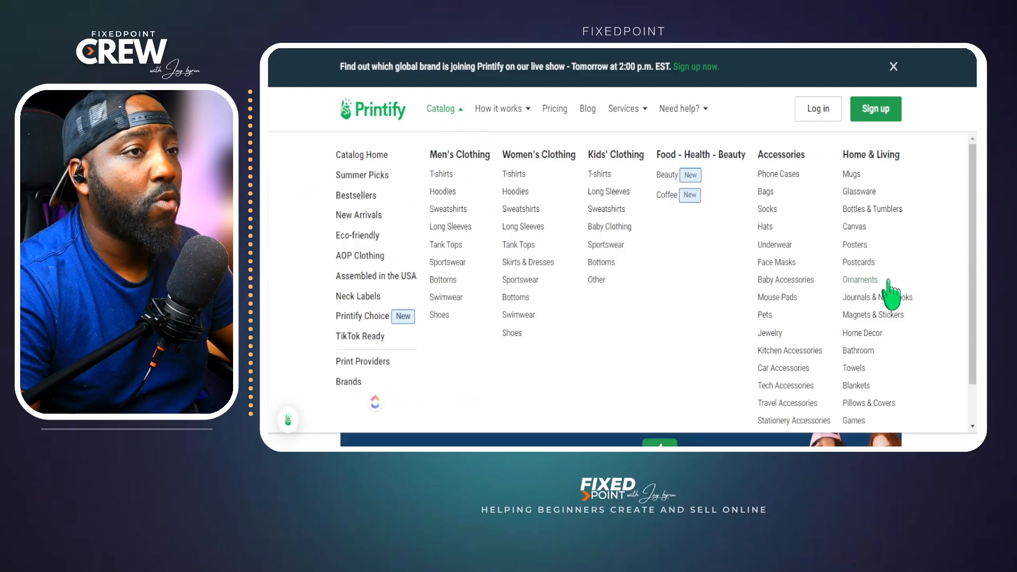
click(874, 210)
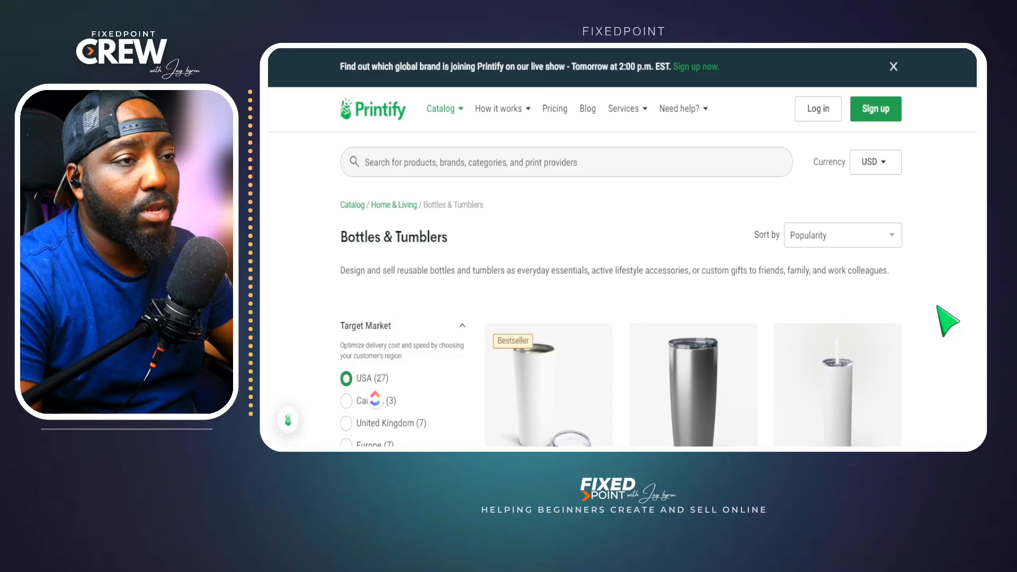
scroll(915, 411, down, 2)
scroll(902, 401, down, 2)
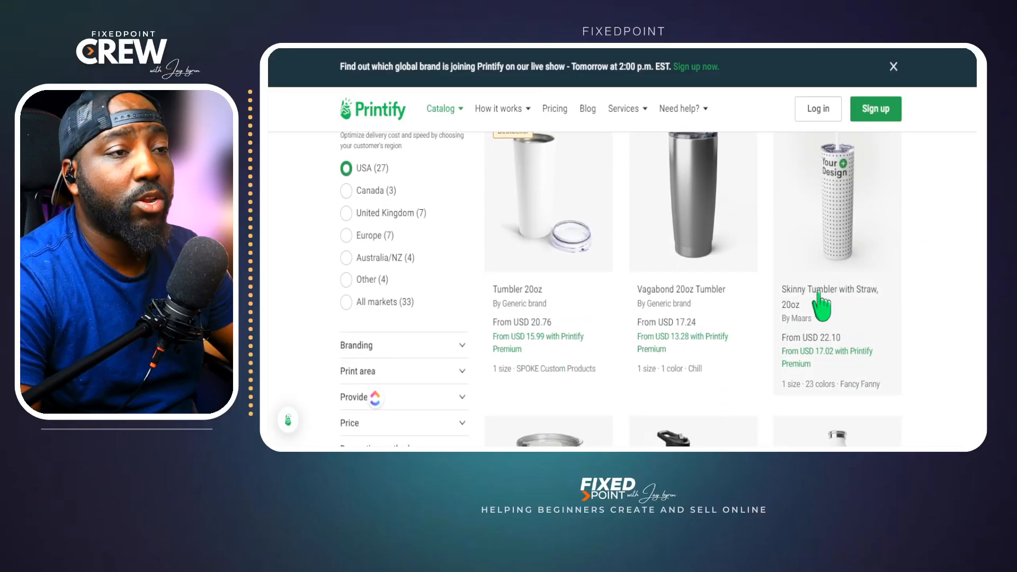
click(818, 273)
- Start designing the skinny tumbler with the provider Fancy Fanny, and place new.png across its whole print area
scroll(710, 325, down, 8)
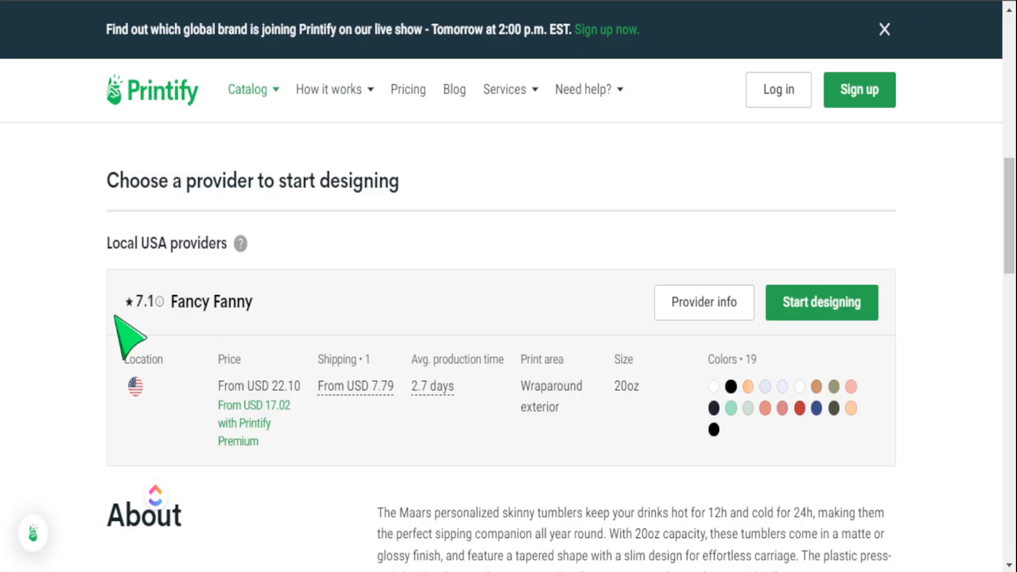
drag(261, 325, 170, 341)
click(288, 323)
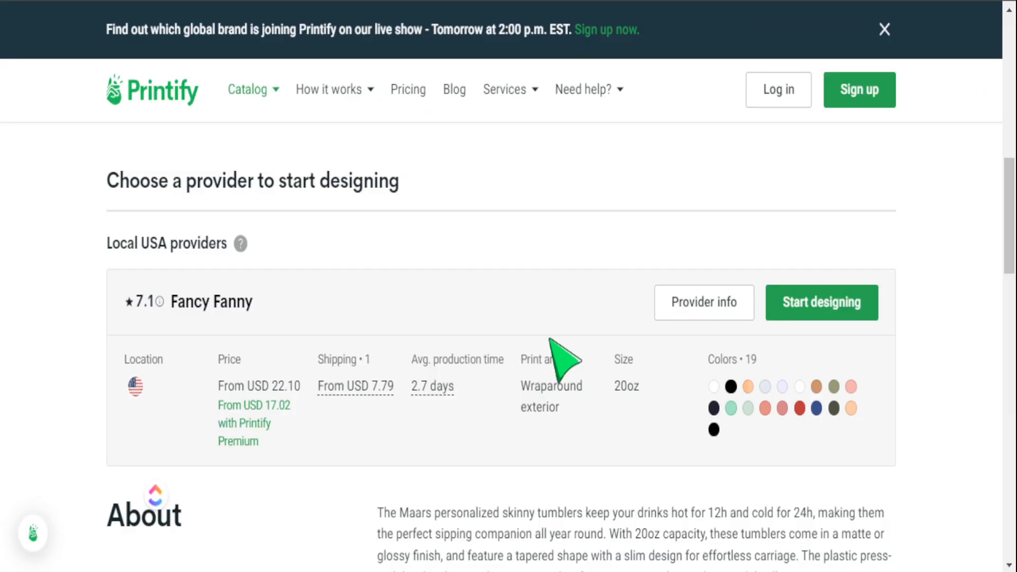
click(813, 312)
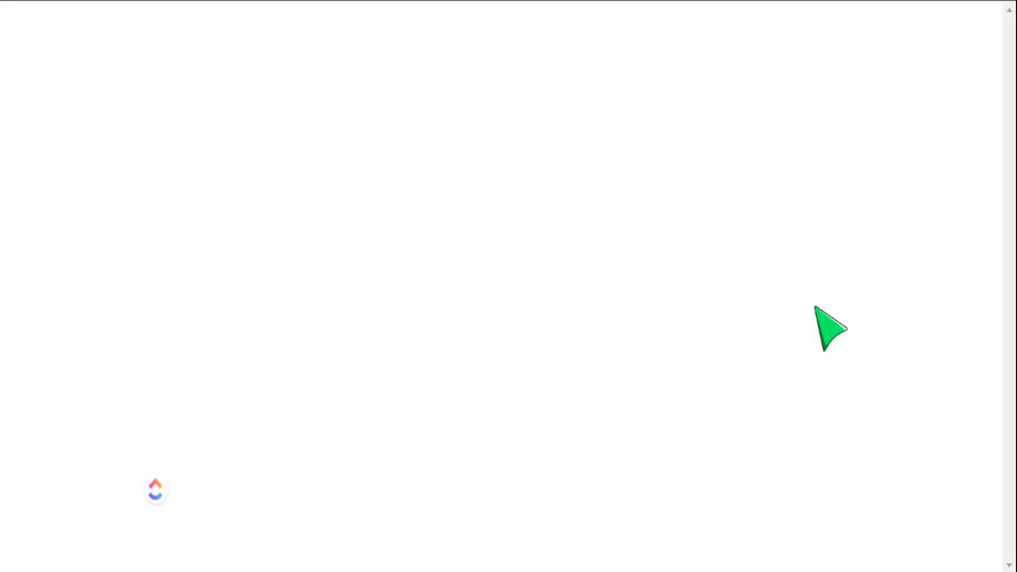
click(514, 337)
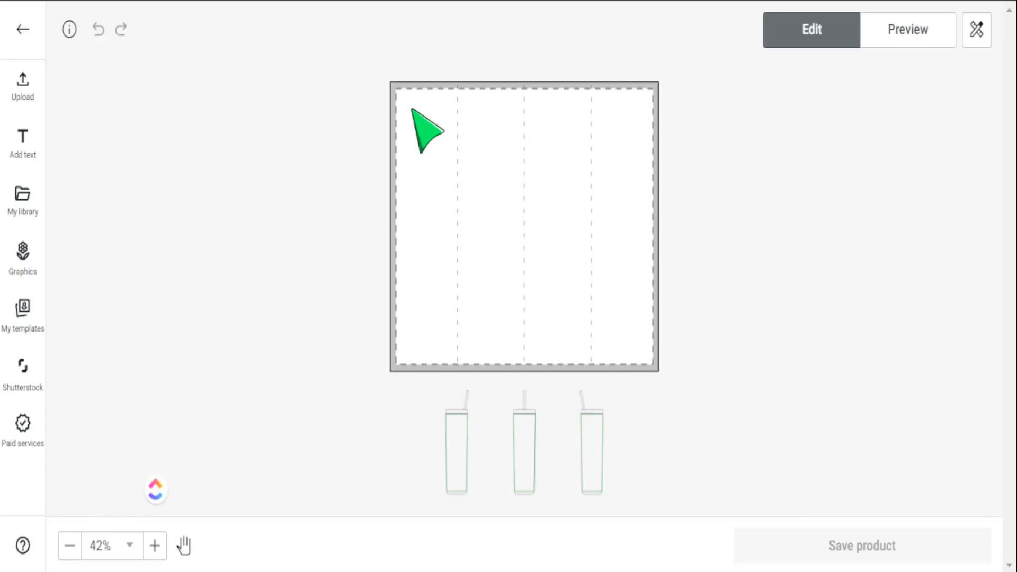
drag(281, 314, 454, 302)
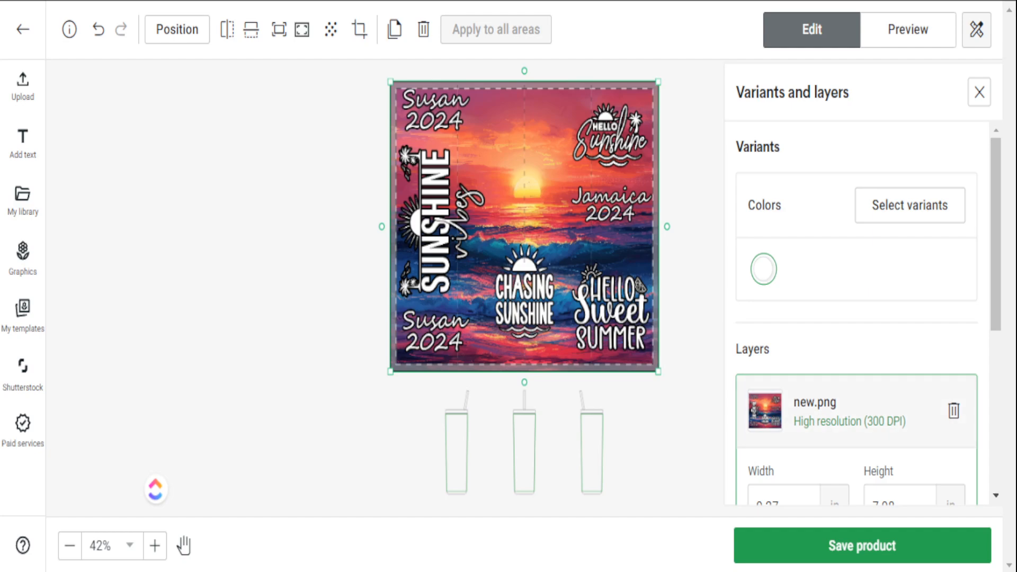
- Deselect the artwork and preview the tumbler mockups from the front and left views
click(699, 387)
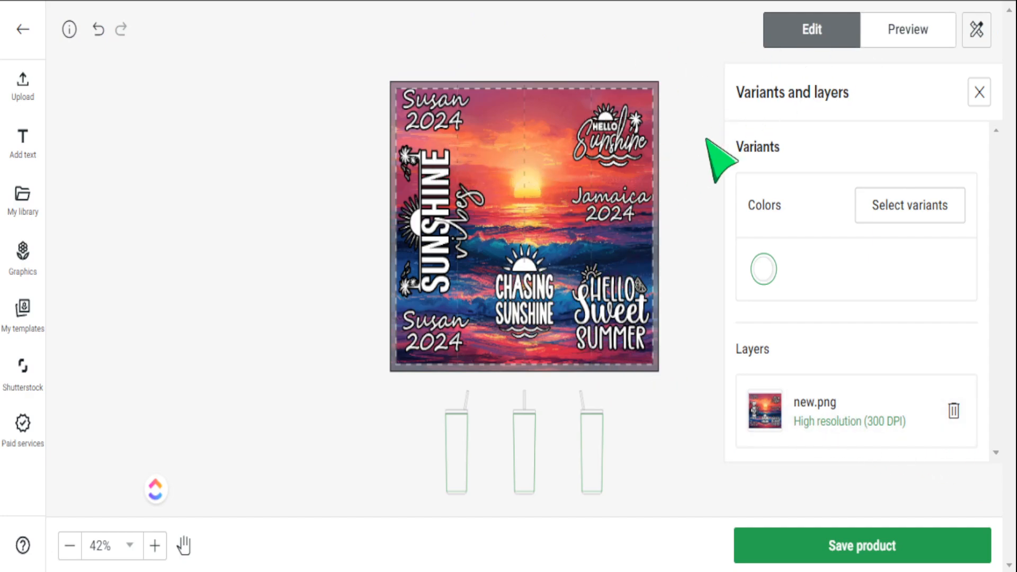
click(894, 38)
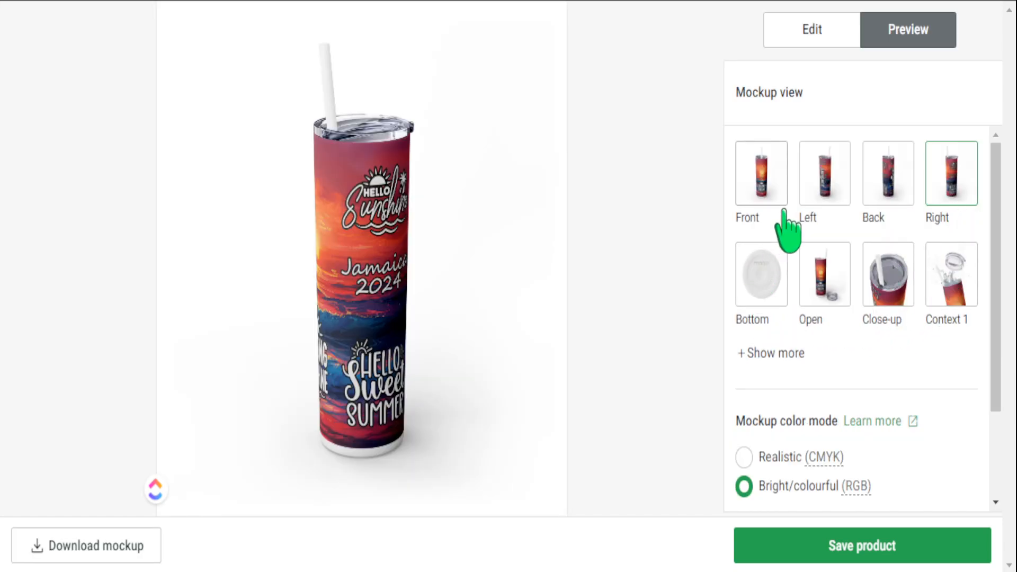
click(769, 197)
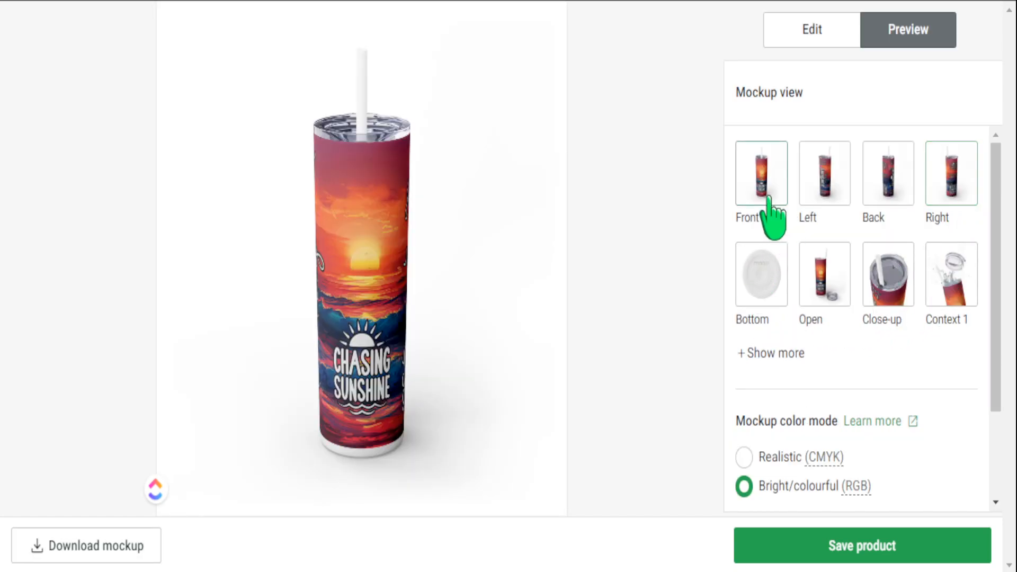
click(816, 188)
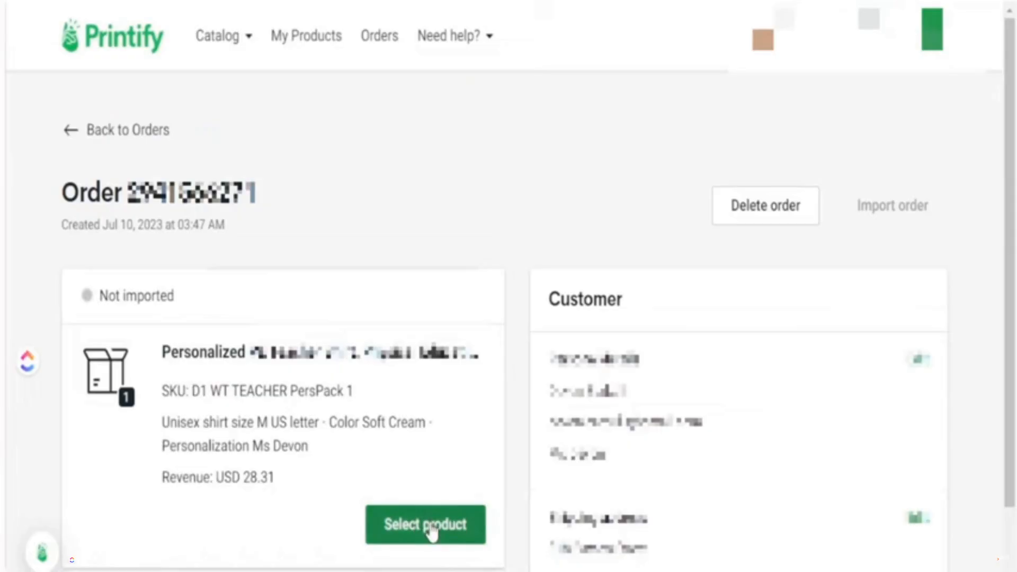
- Assign the Personalization Pack 1 TEMPLATE shirt in Soft Cream, size M, to the order item that is not yet imported
click(432, 529)
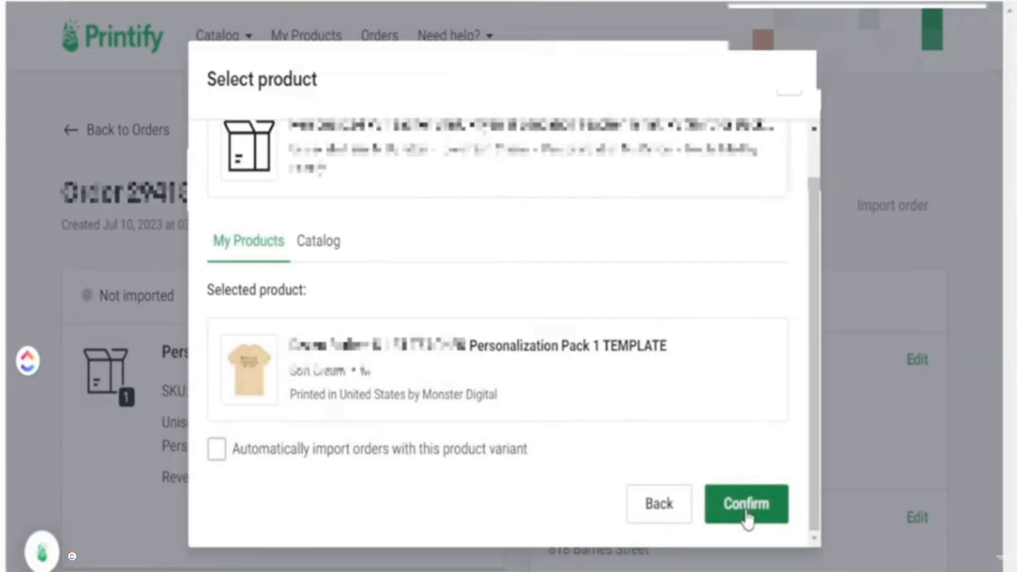
click(746, 503)
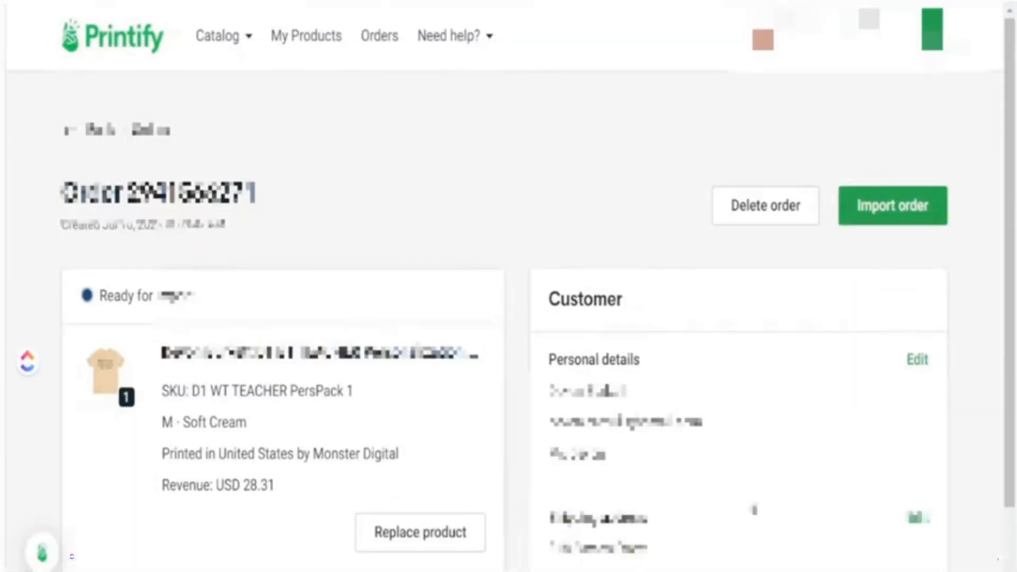